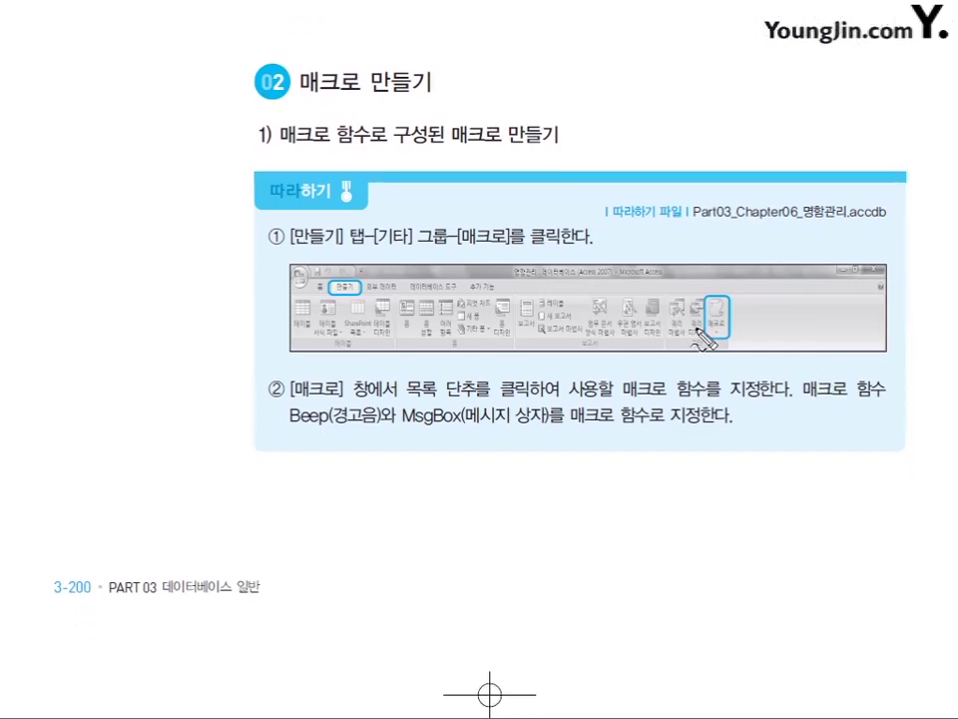
{"action": "mouse_move", "coordinate": [325, 250]}
{"action": "left_mouse_down"}
{"action": "mouse_move", "coordinate": [357, 239]}
{"action": "mouse_move", "coordinate": [355, 249]}
{"action": "left_mouse_up"}
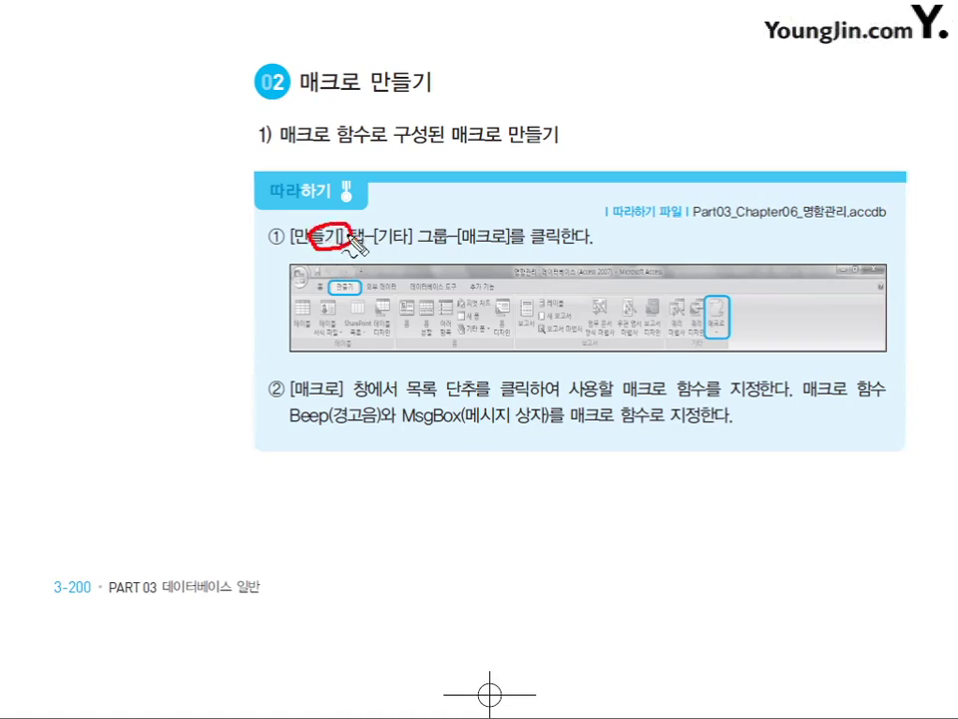
{"action": "left_click_drag", "start_coordinate": [692, 349], "coordinate": [687, 352]}
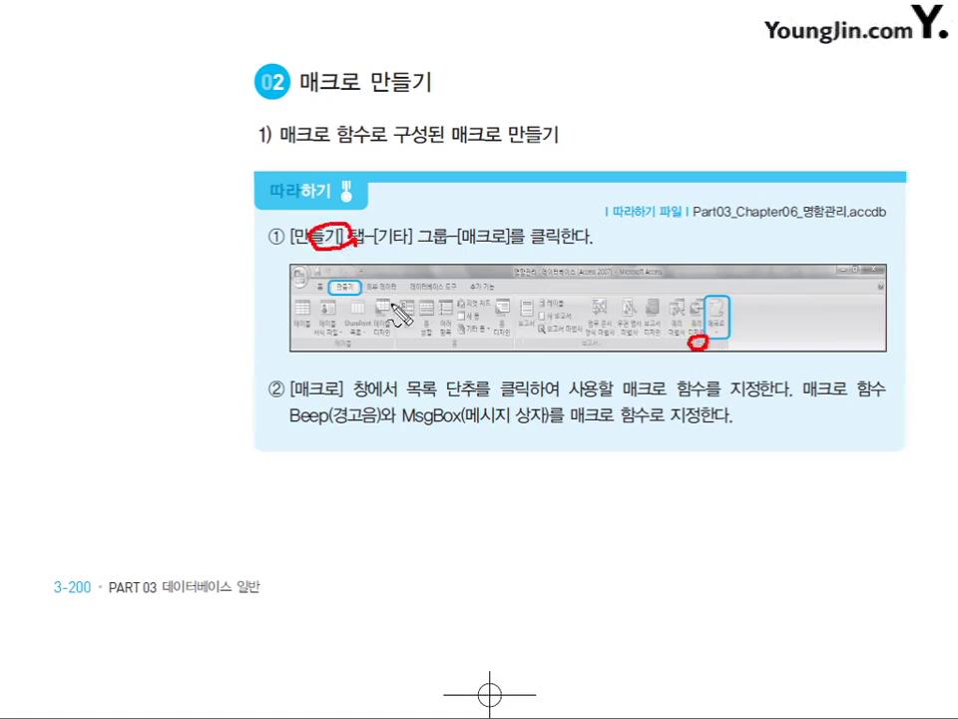
{"action": "left_click_drag", "start_coordinate": [351, 275], "coordinate": [338, 278]}
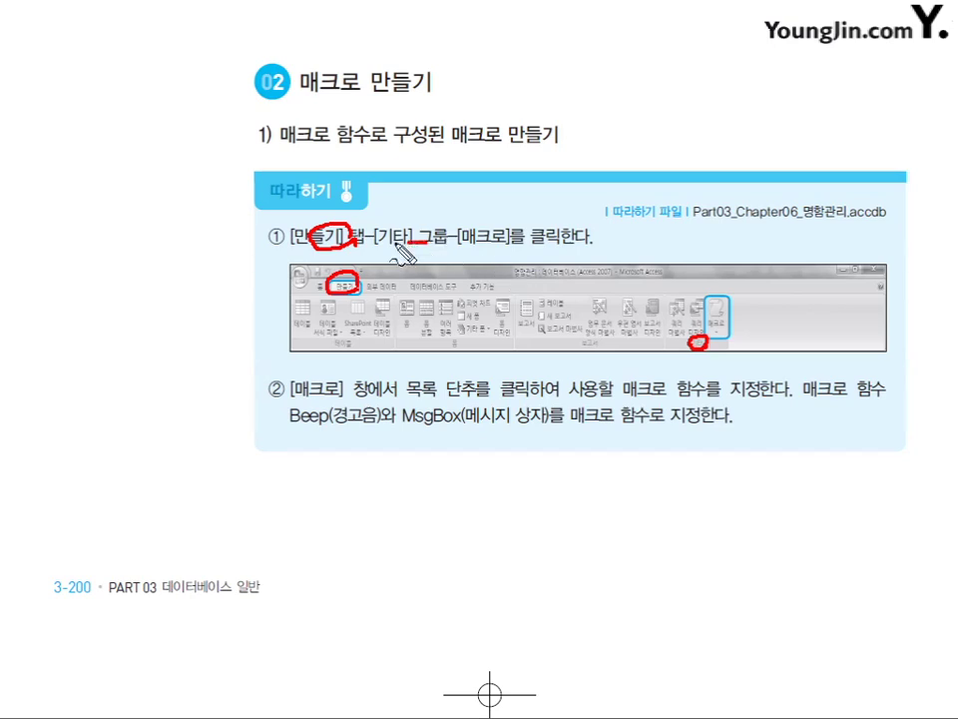
{"action": "mouse_move", "coordinate": [395, 244]}
{"action": "left_mouse_down"}
{"action": "mouse_move", "coordinate": [431, 229]}
{"action": "mouse_move", "coordinate": [499, 235]}
{"action": "left_mouse_up"}
{"action": "left_click_drag", "start_coordinate": [731, 335], "coordinate": [720, 322]}
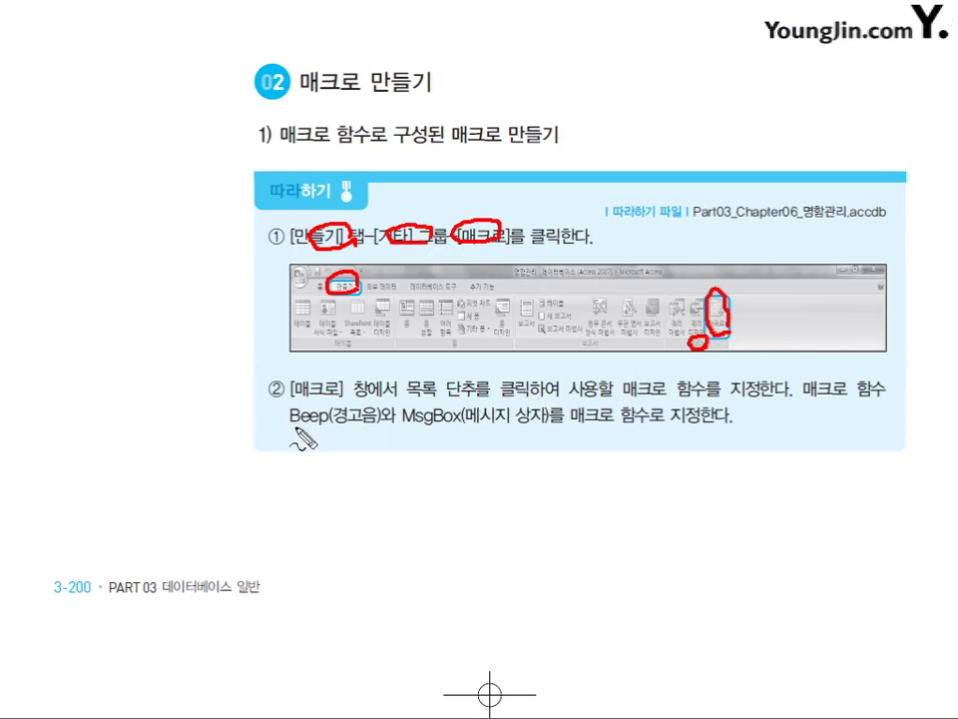
{"action": "left_click_drag", "start_coordinate": [292, 425], "coordinate": [539, 414]}
{"action": "mouse_move", "coordinate": [299, 404]}
{"action": "left_mouse_down"}
{"action": "mouse_move", "coordinate": [341, 409]}
{"action": "mouse_move", "coordinate": [289, 421]}
{"action": "left_mouse_up"}
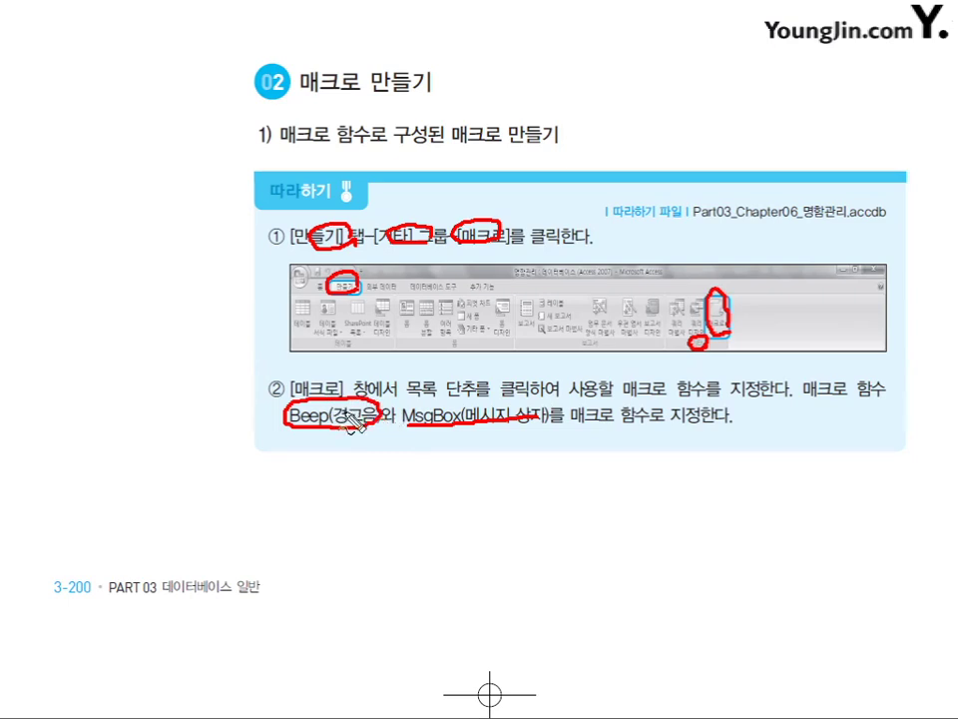
{"action": "mouse_move", "coordinate": [405, 427]}
{"action": "left_mouse_down"}
{"action": "mouse_move", "coordinate": [466, 404]}
{"action": "mouse_move", "coordinate": [539, 429]}
{"action": "mouse_move", "coordinate": [701, 419]}
{"action": "left_mouse_up"}
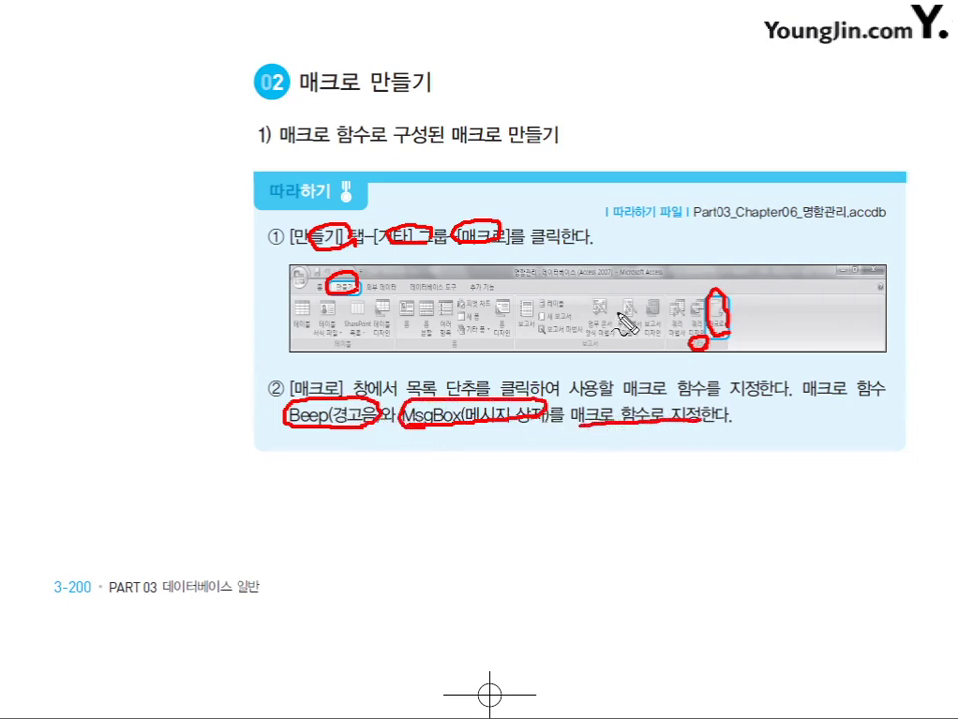
{"action": "key", "text": "e"}
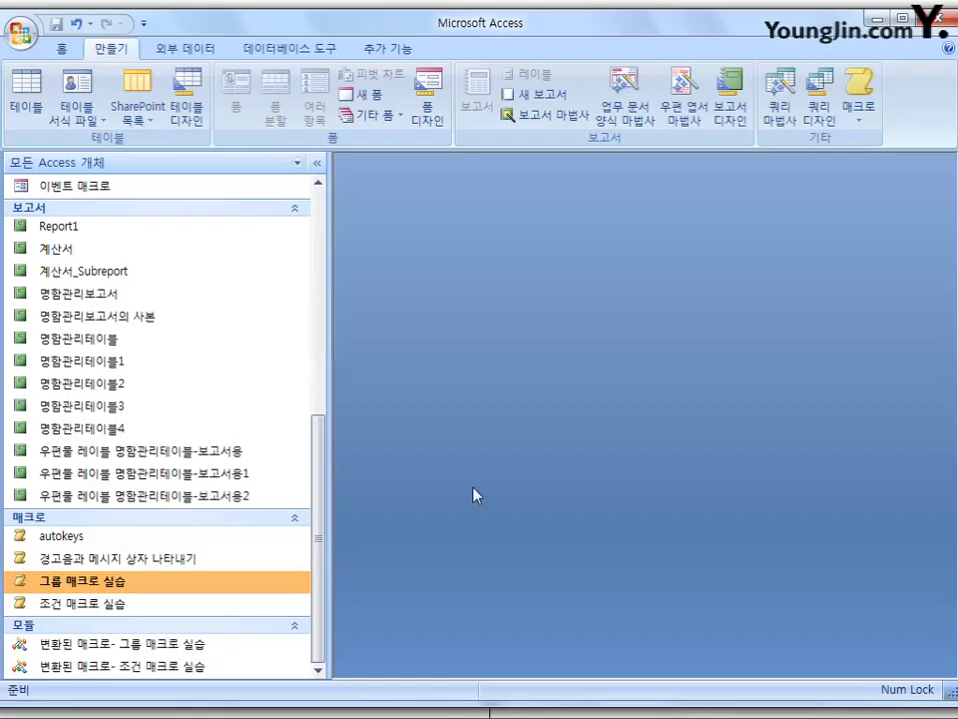
Create a new macro and set Beep as its first macro action
{"action": "left_click", "coordinate": [864, 110]}
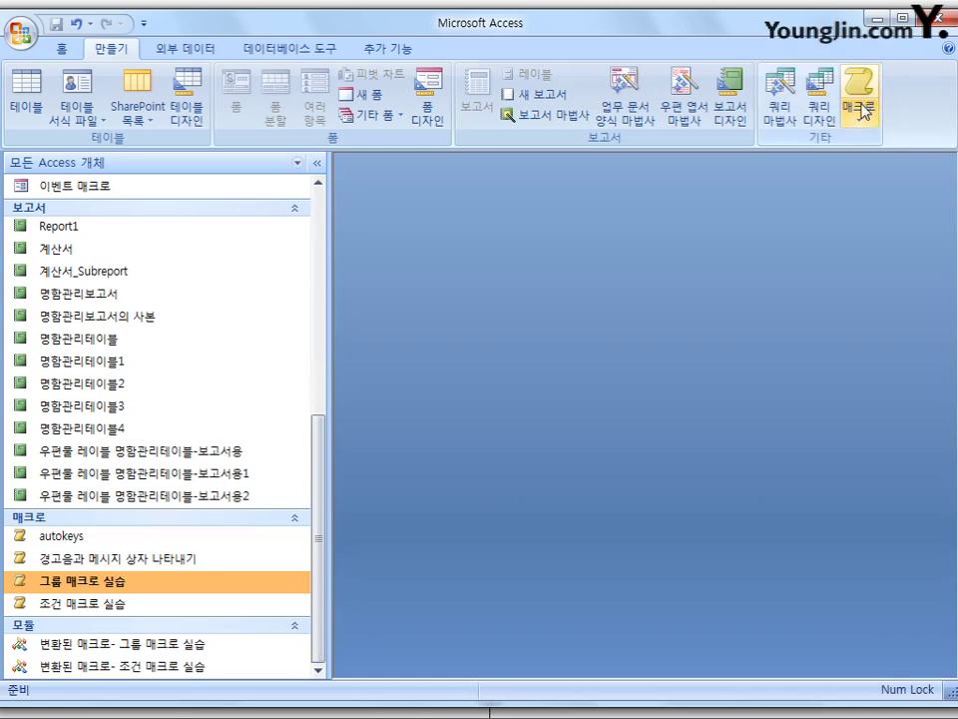
{"action": "left_click", "coordinate": [909, 154]}
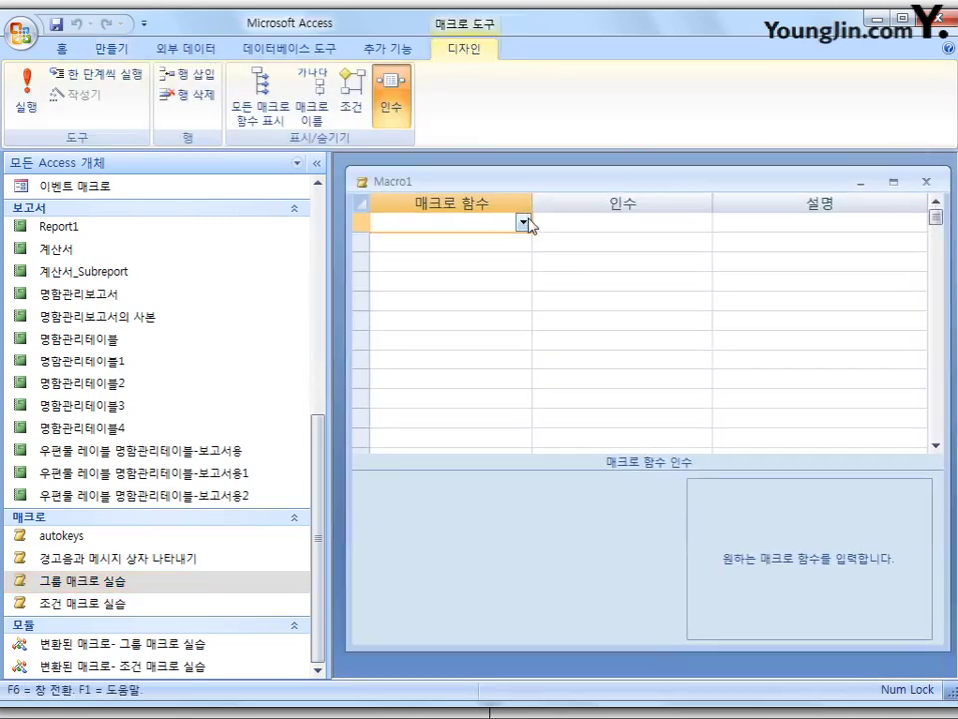
{"action": "left_click", "coordinate": [522, 221]}
{"action": "left_click", "coordinate": [429, 279]}
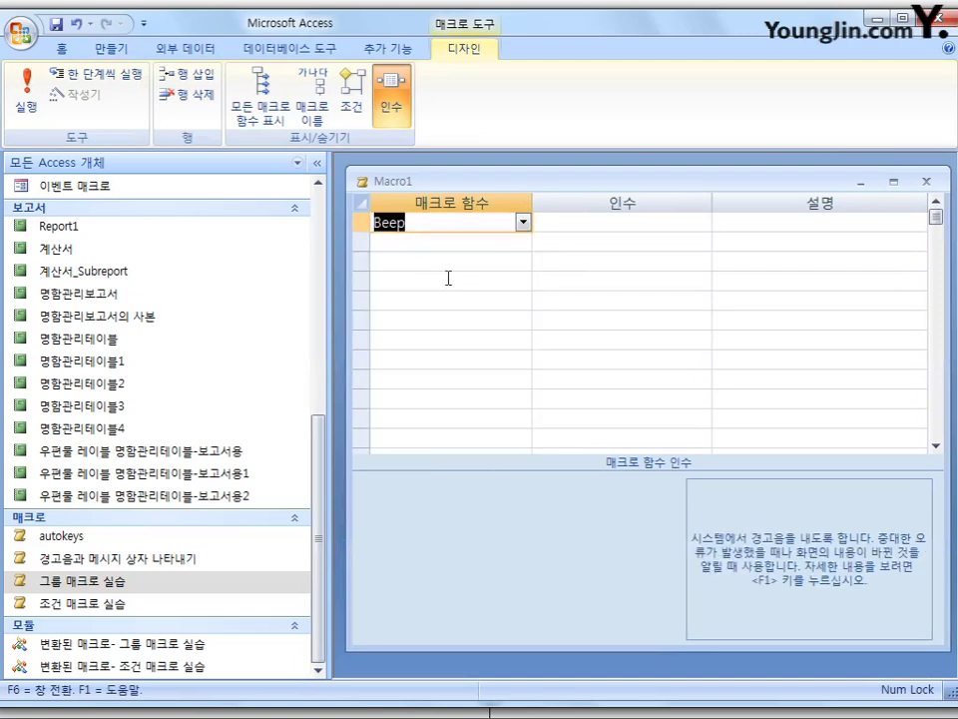
Add MsgBox as the second action of the new macro
{"action": "left_click", "coordinate": [511, 245]}
{"action": "left_click", "coordinate": [522, 240]}
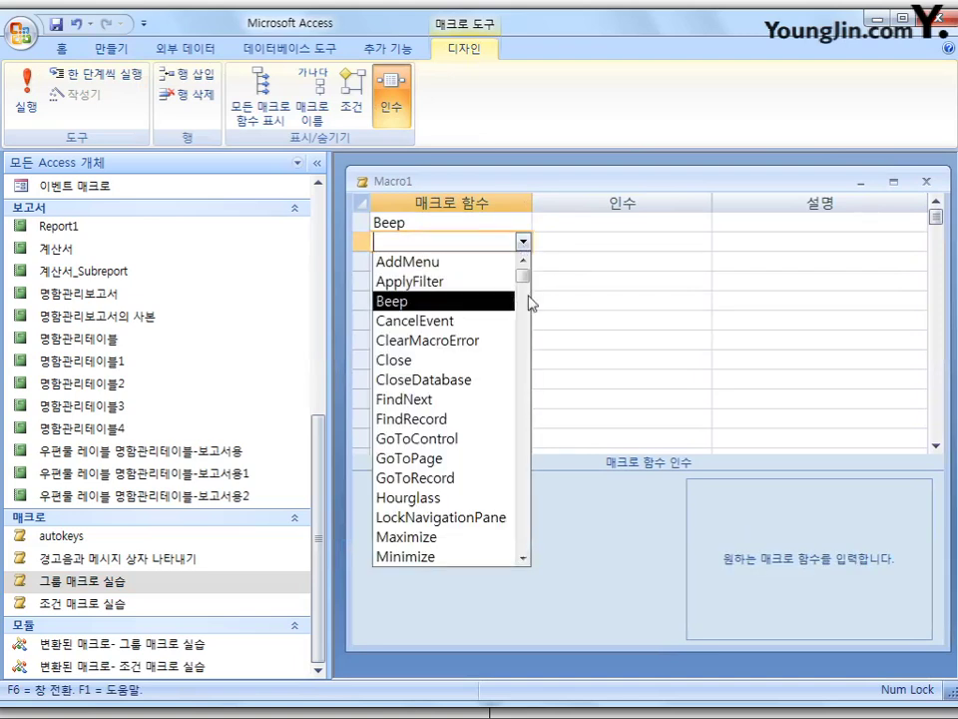
{"action": "scroll", "coordinate": [527, 289], "scroll_direction": "down", "scroll_amount": 1}
{"action": "left_click_drag", "start_coordinate": [527, 290], "coordinate": [523, 306]}
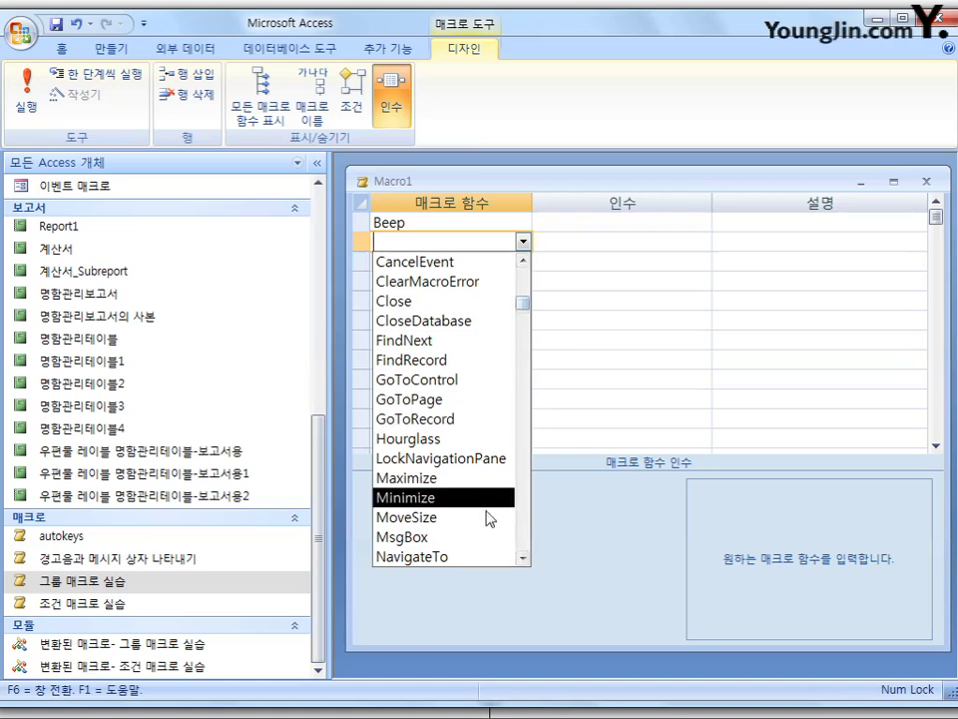
{"action": "left_click", "coordinate": [431, 539]}
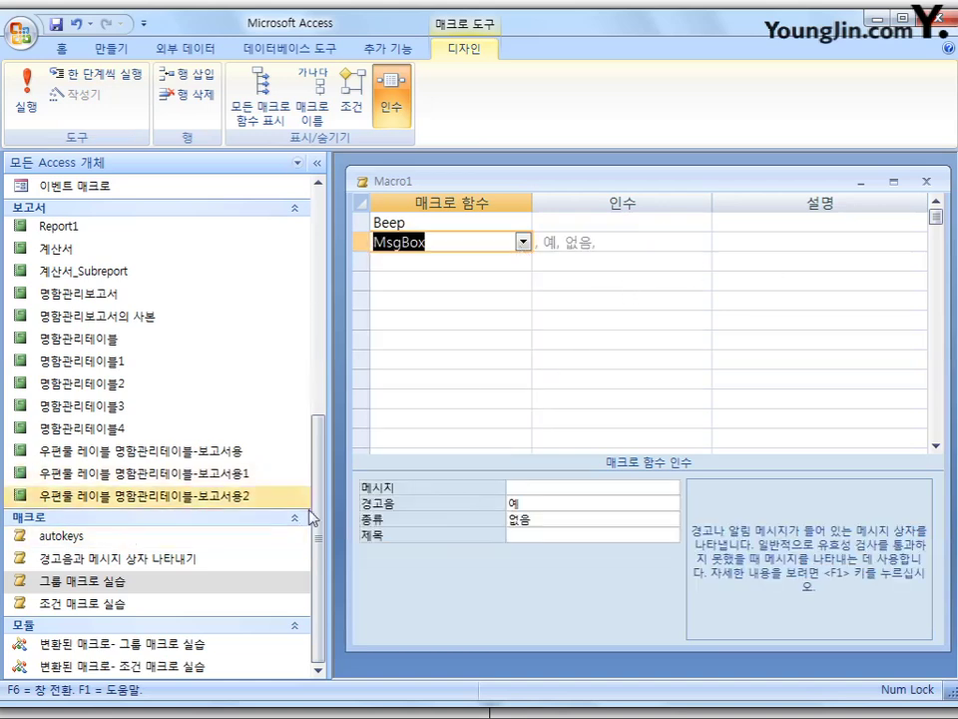
Open the macro 경고음과 메시지 상자 나타내기 in design view and close the new macro without saving it
{"action": "right_click", "coordinate": [193, 566]}
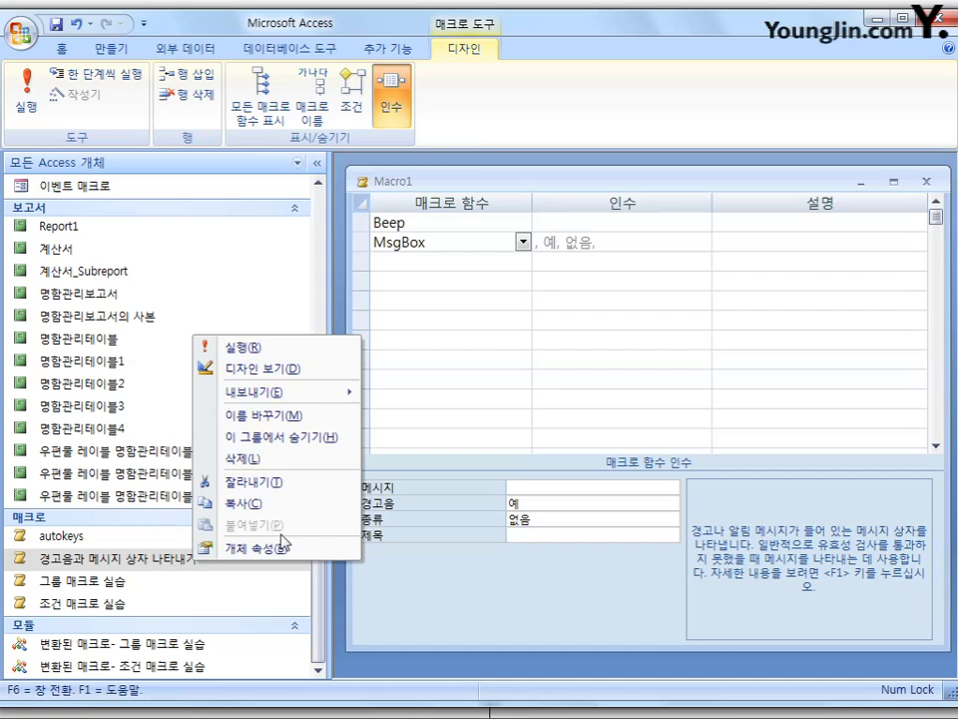
{"action": "left_click", "coordinate": [279, 371]}
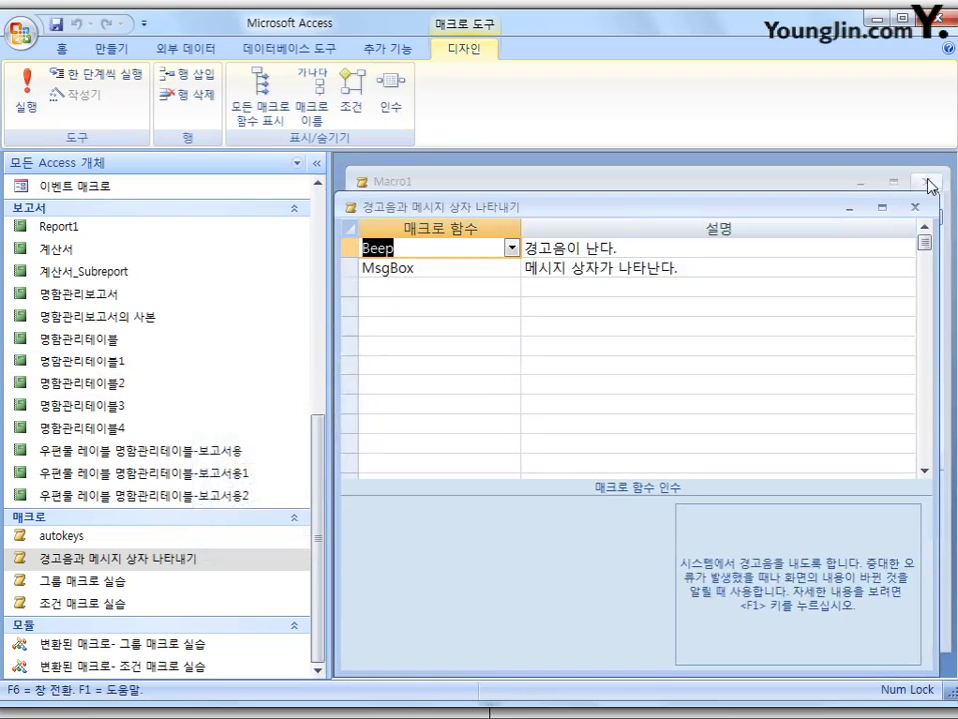
{"action": "left_click", "coordinate": [926, 181]}
{"action": "left_click", "coordinate": [487, 386]}
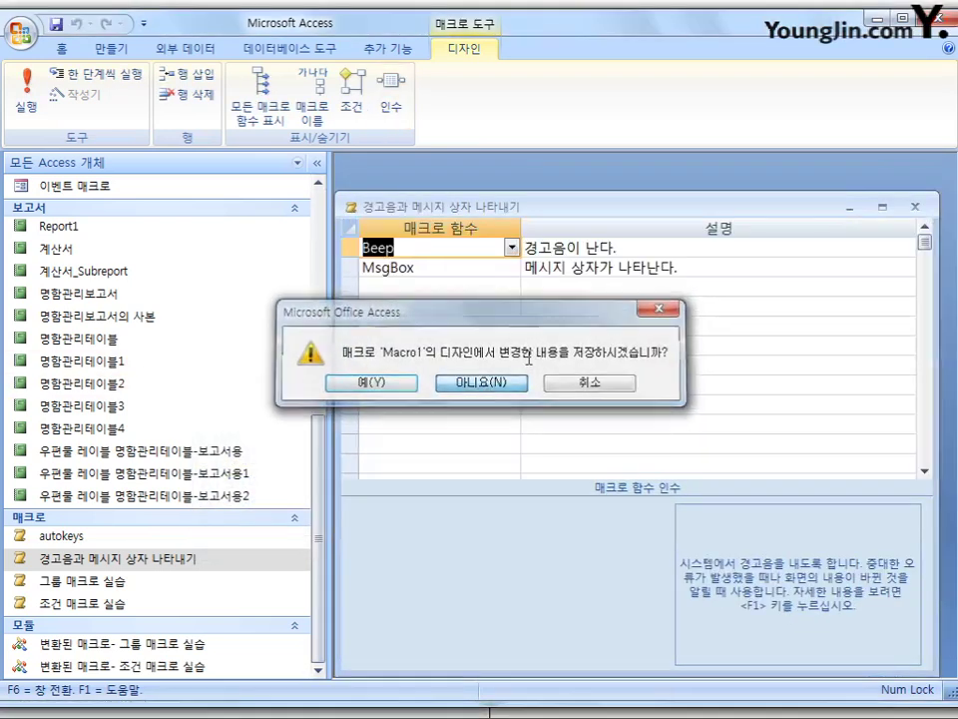
{"action": "left_click_drag", "start_coordinate": [630, 211], "coordinate": [640, 186]}
Examine the descriptions and action arguments of the Beep and MsgBox rows in the macro
{"action": "left_click", "coordinate": [651, 228]}
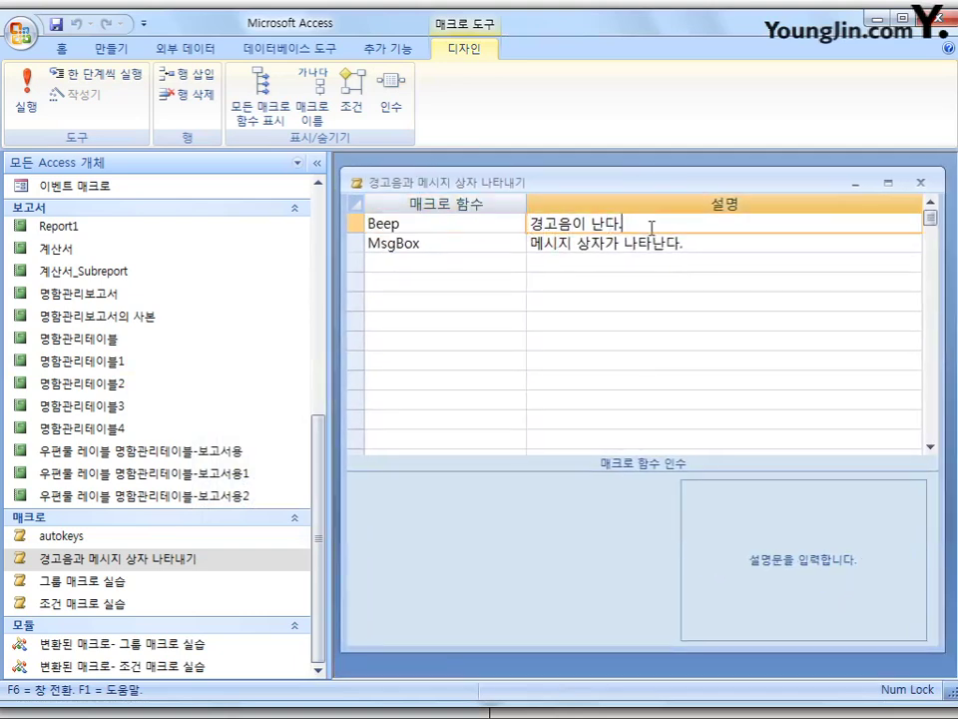
{"action": "left_click", "coordinate": [722, 246]}
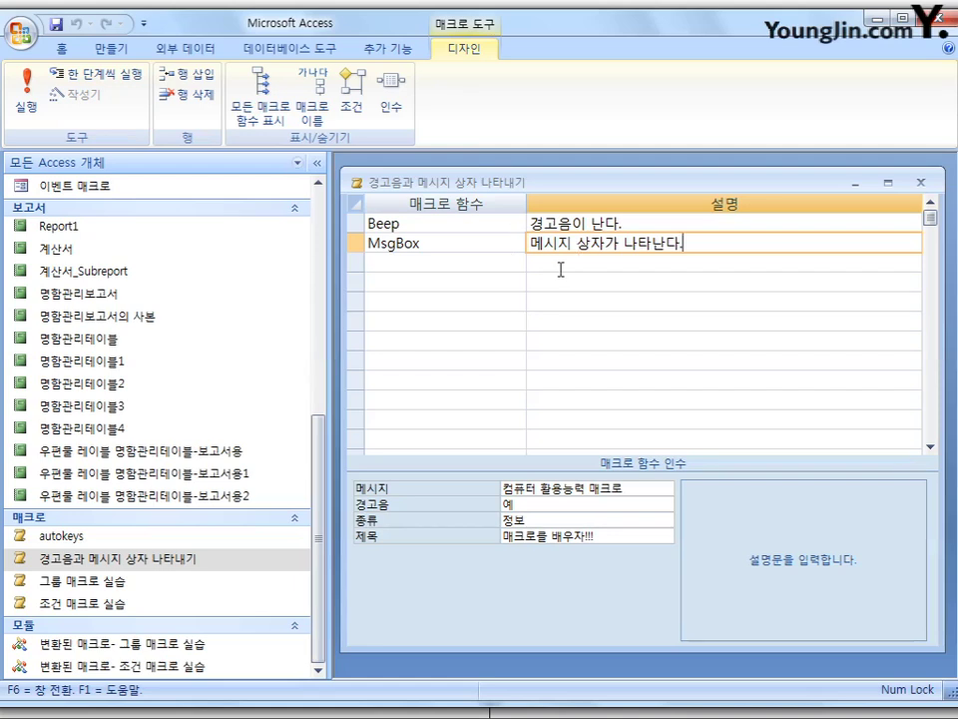
{"action": "left_click", "coordinate": [472, 229]}
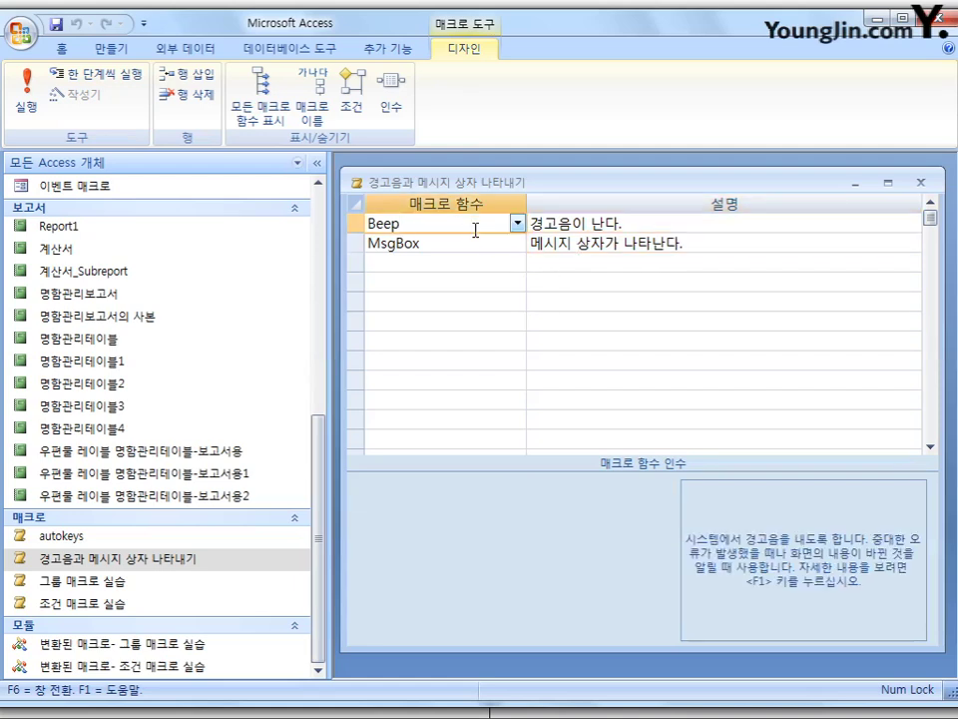
{"action": "left_click", "coordinate": [479, 245]}
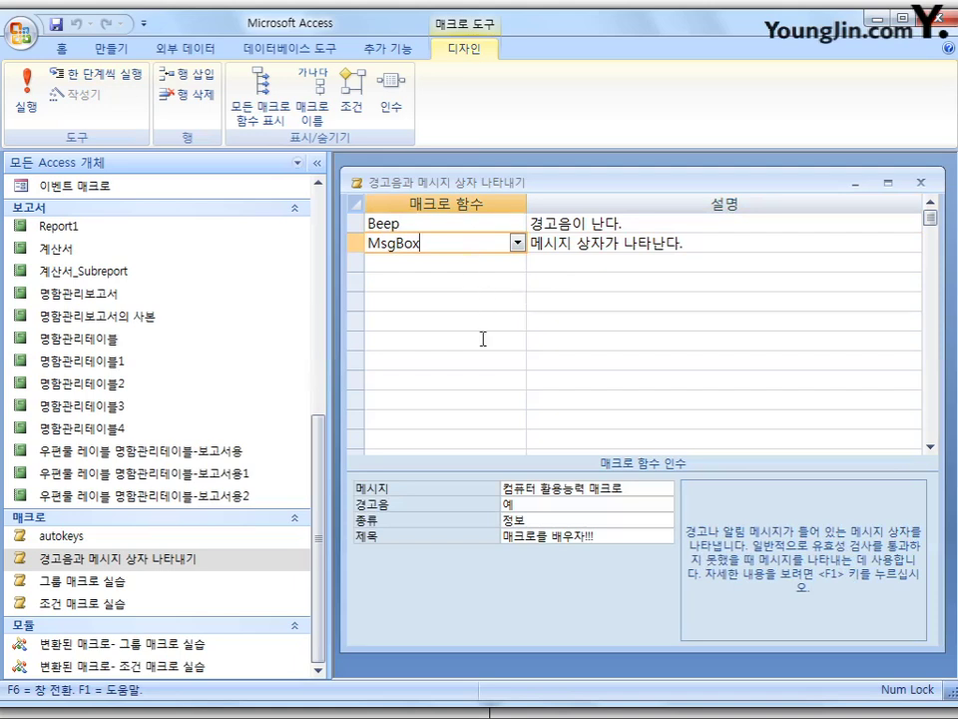
{"action": "left_click", "coordinate": [464, 224]}
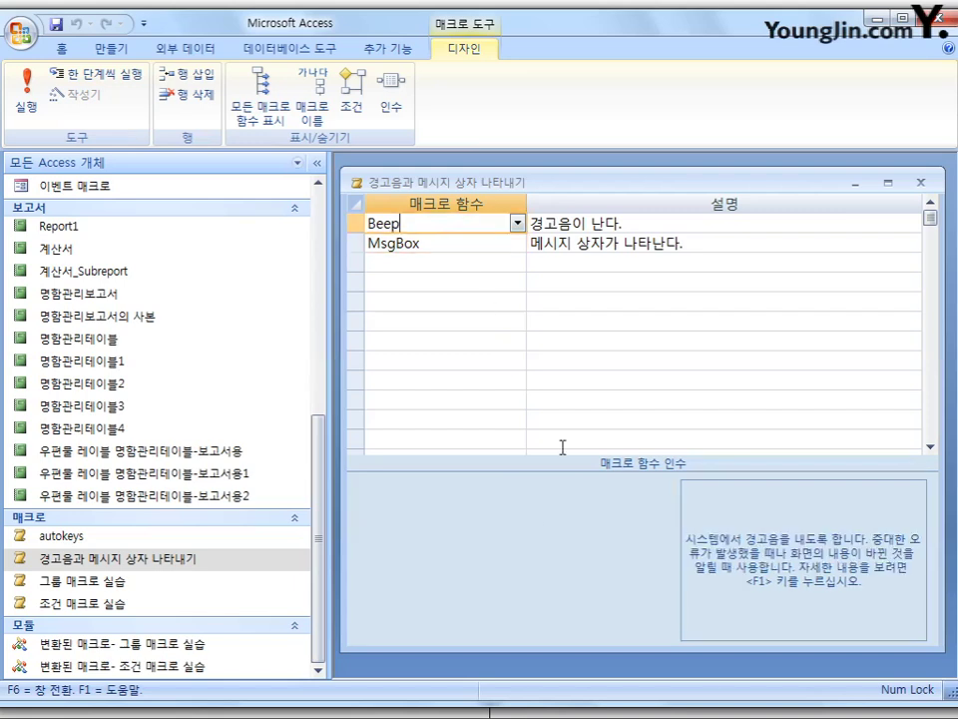
{"action": "left_click", "coordinate": [451, 245]}
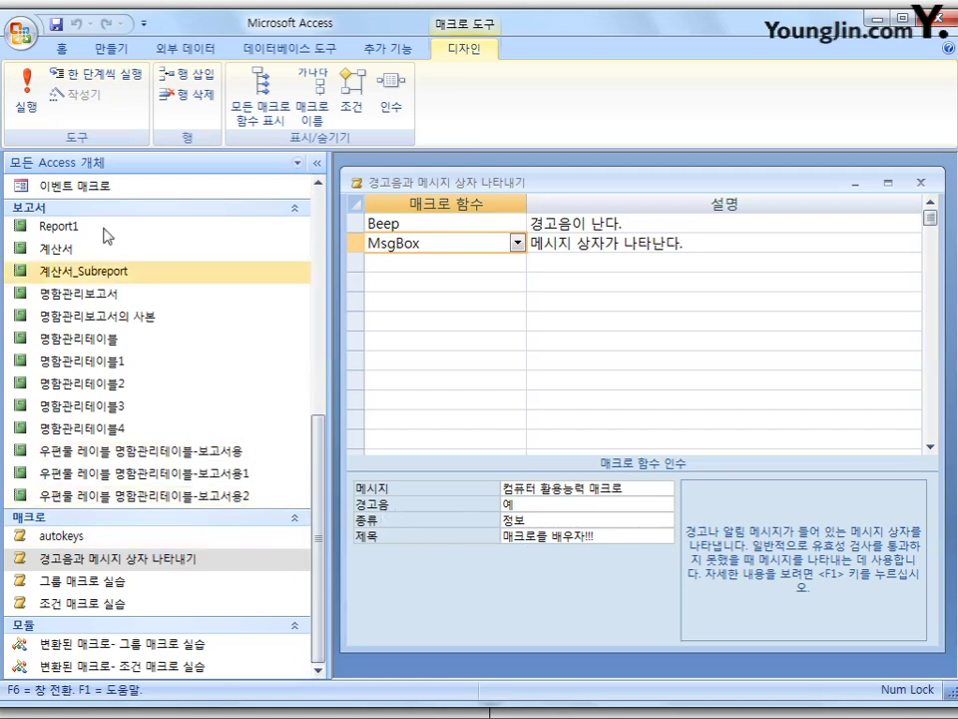
Run the macro, compare its message box with the MsgBox arguments, and dismiss the message box
{"action": "left_click", "coordinate": [27, 88]}
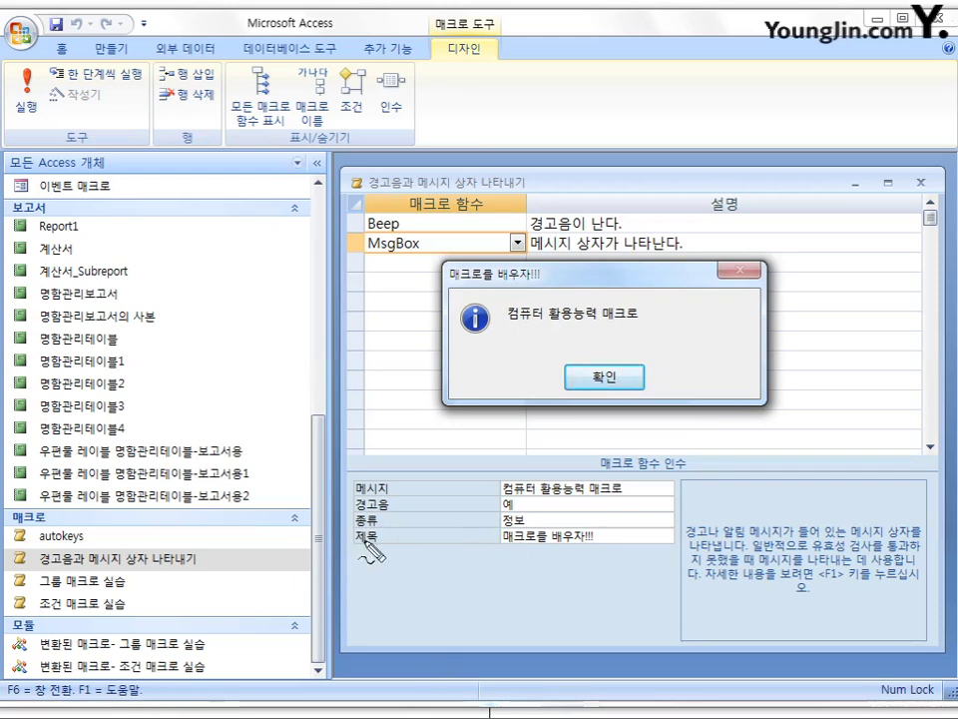
{"action": "left_click_drag", "start_coordinate": [366, 540], "coordinate": [367, 542]}
{"action": "mouse_move", "coordinate": [569, 543]}
{"action": "left_mouse_down"}
{"action": "mouse_move", "coordinate": [506, 541]}
{"action": "mouse_move", "coordinate": [577, 541]}
{"action": "mouse_move", "coordinate": [421, 488]}
{"action": "mouse_move", "coordinate": [457, 317]}
{"action": "mouse_move", "coordinate": [443, 303]}
{"action": "mouse_move", "coordinate": [451, 290]}
{"action": "left_mouse_up"}
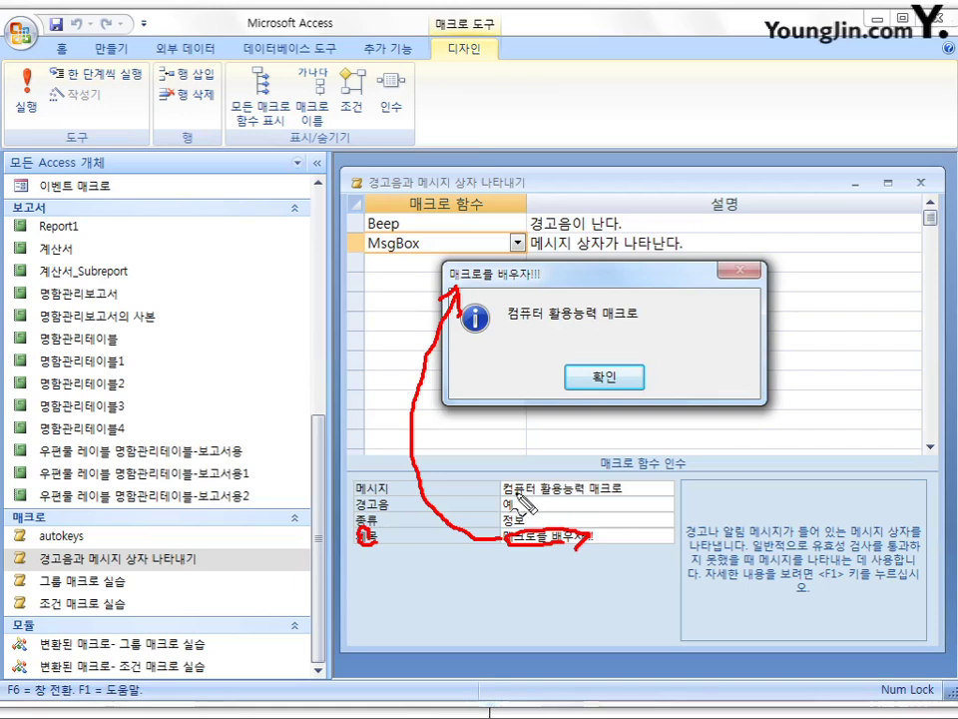
{"action": "mouse_move", "coordinate": [521, 502]}
{"action": "left_mouse_down"}
{"action": "mouse_move", "coordinate": [614, 499]}
{"action": "mouse_move", "coordinate": [549, 497]}
{"action": "mouse_move", "coordinate": [520, 323]}
{"action": "left_mouse_up"}
{"action": "left_click_drag", "start_coordinate": [520, 322], "coordinate": [537, 335]}
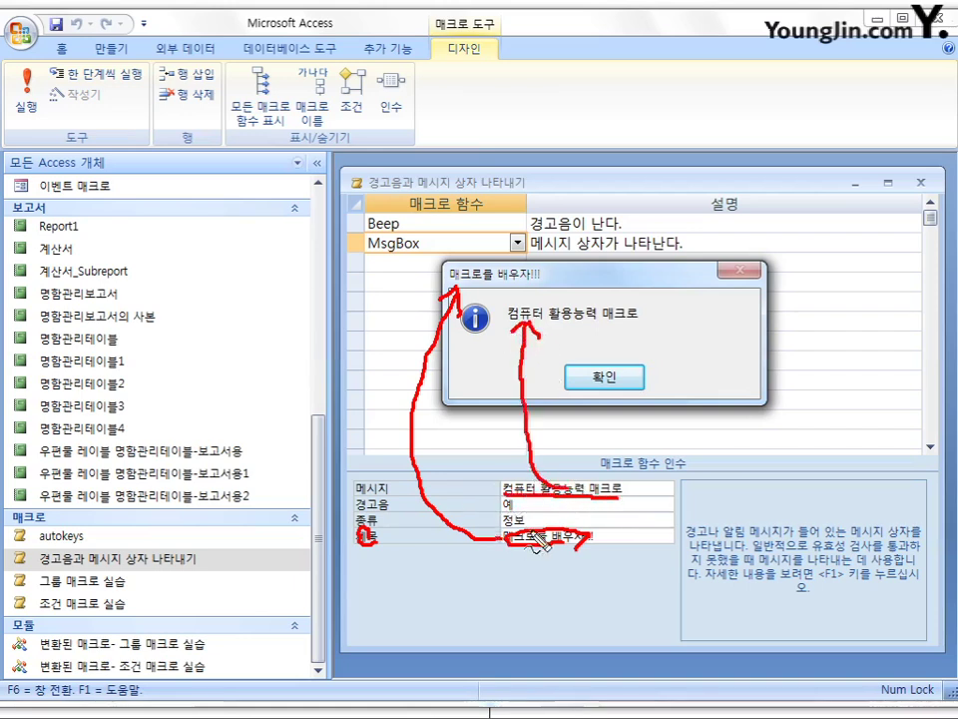
{"action": "mouse_move", "coordinate": [539, 544]}
{"action": "left_mouse_down"}
{"action": "mouse_move", "coordinate": [451, 469]}
{"action": "mouse_move", "coordinate": [455, 385]}
{"action": "mouse_move", "coordinate": [464, 354]}
{"action": "mouse_move", "coordinate": [479, 349]}
{"action": "left_mouse_up"}
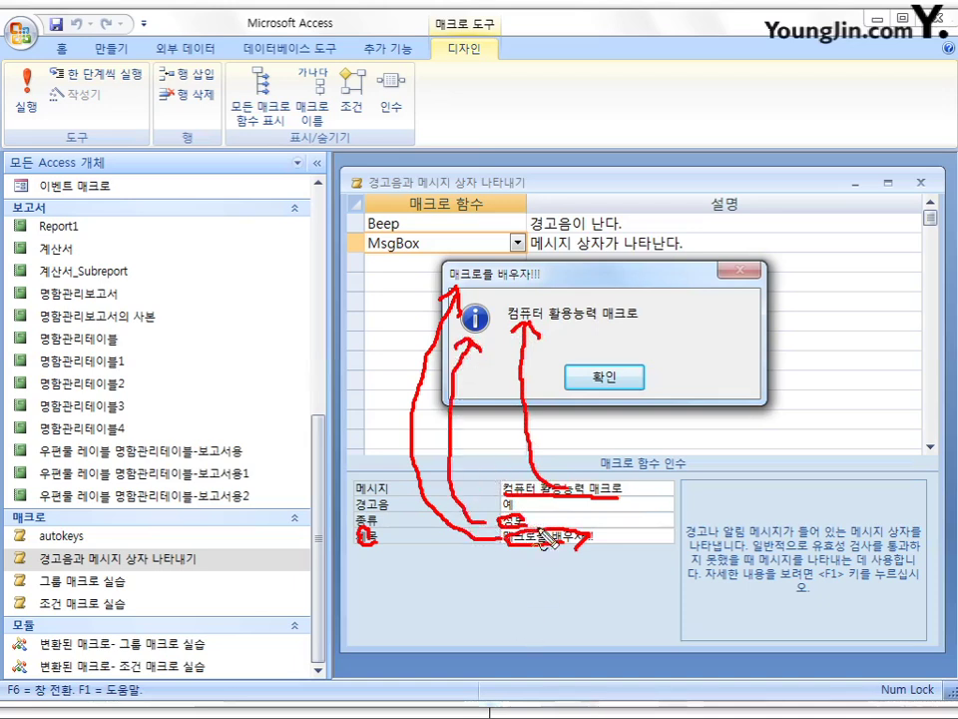
{"action": "mouse_move", "coordinate": [511, 499]}
{"action": "left_mouse_down"}
{"action": "mouse_move", "coordinate": [499, 511]}
{"action": "mouse_move", "coordinate": [522, 509]}
{"action": "left_mouse_up"}
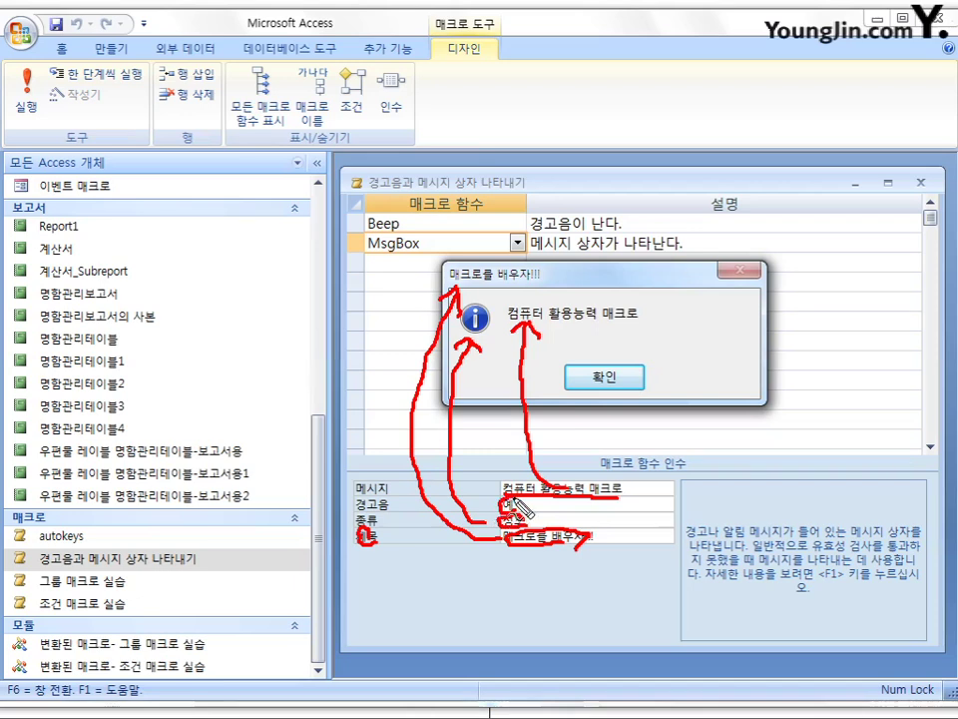
{"action": "left_click_drag", "start_coordinate": [589, 520], "coordinate": [604, 514]}
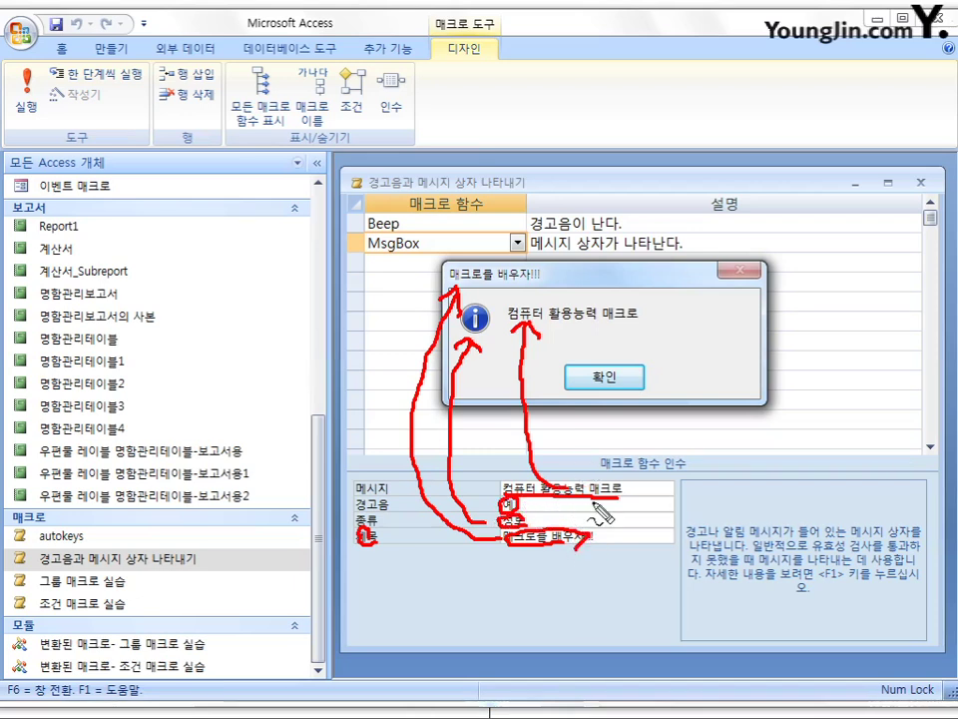
{"action": "key", "text": "Escape"}
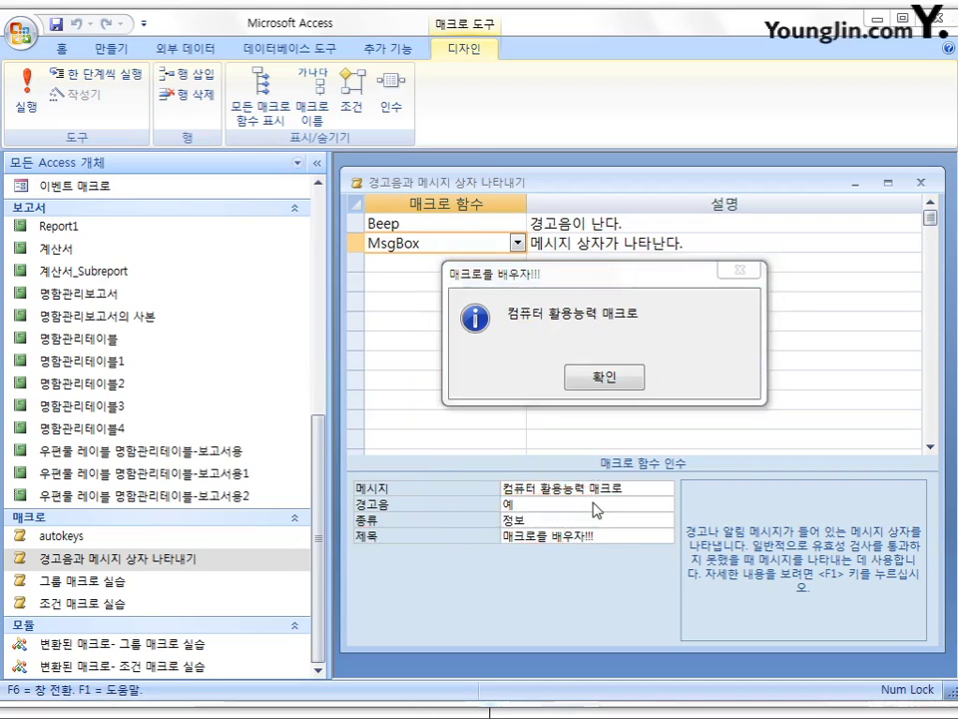
{"action": "left_click", "coordinate": [623, 379]}
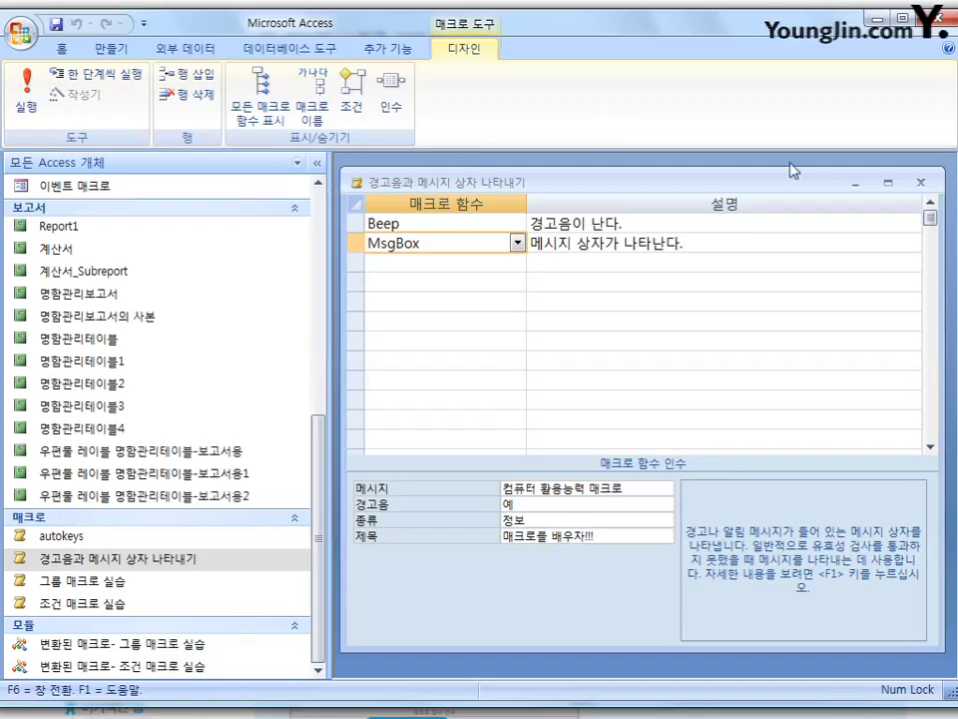
Close the current macro and open the macro 그룹 매크로 실습 in design view
{"action": "left_click", "coordinate": [921, 183]}
{"action": "right_click", "coordinate": [130, 582]}
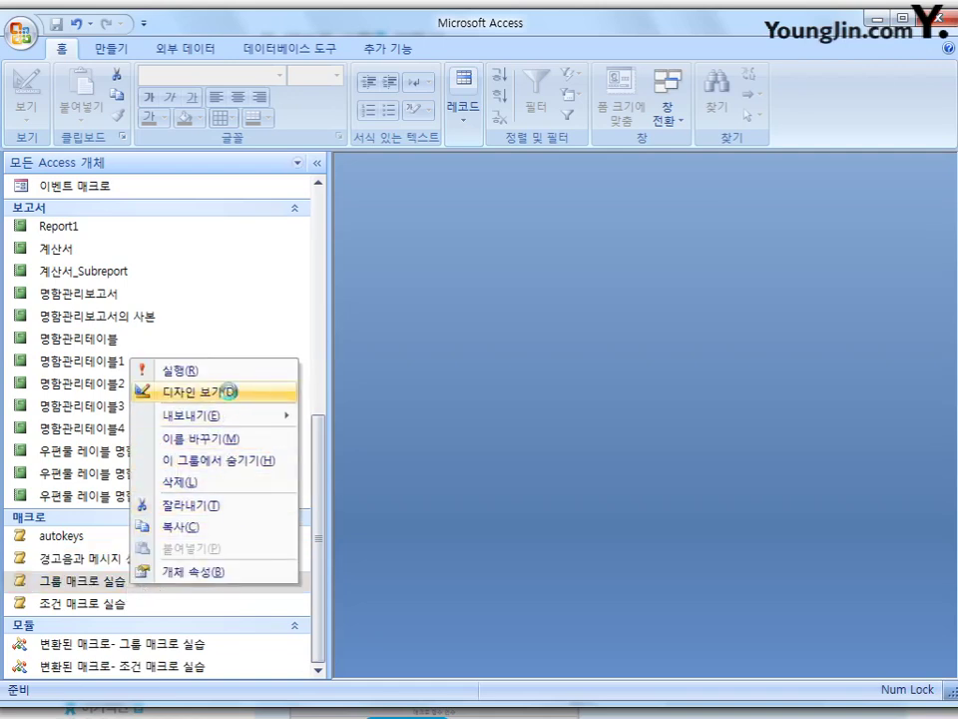
{"action": "left_click", "coordinate": [223, 392]}
Widen the 매크로 이름 and 매크로 함수 columns in the macro design grid
{"action": "mouse_move", "coordinate": [623, 215]}
{"action": "left_mouse_down"}
{"action": "mouse_move", "coordinate": [640, 196]}
{"action": "mouse_move", "coordinate": [626, 209]}
{"action": "left_mouse_up"}
{"action": "left_click_drag", "start_coordinate": [474, 210], "coordinate": [553, 212]}
{"action": "left_click_drag", "start_coordinate": [716, 211], "coordinate": [741, 212]}
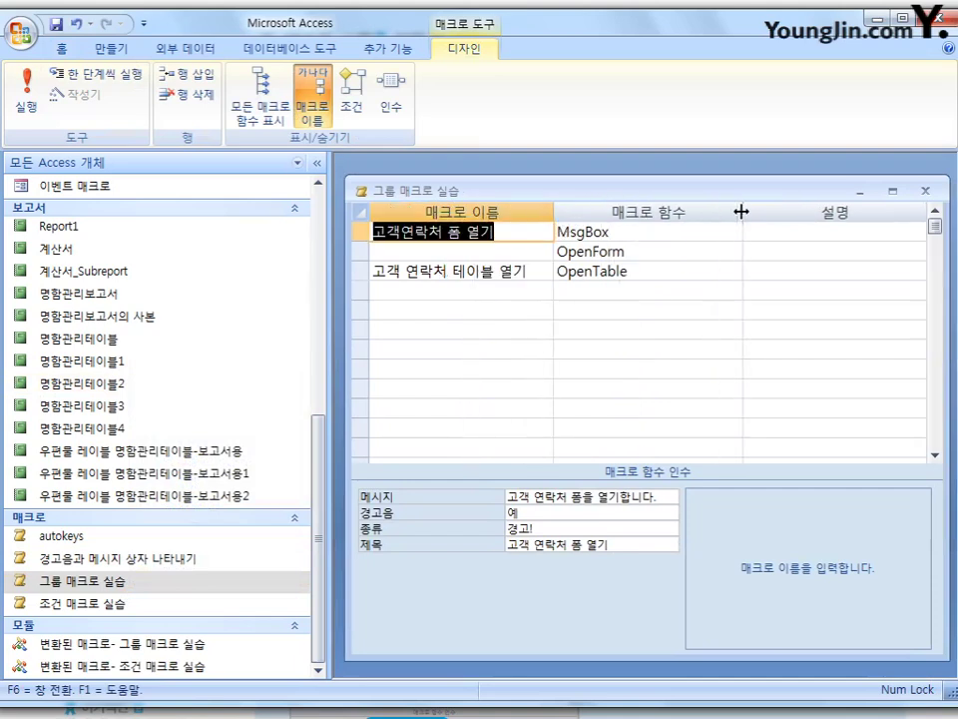
Examine the arguments of the MsgBox and OpenForm actions and of the 고객 연락처 테이블 열기 macro in the group
{"action": "left_click", "coordinate": [669, 235]}
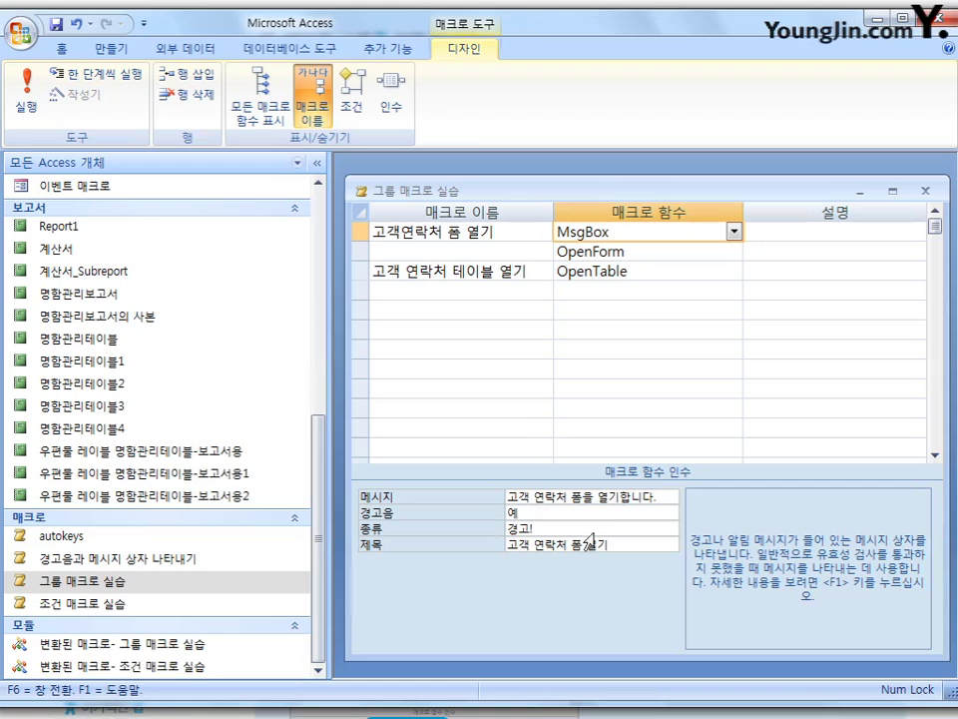
{"action": "left_click", "coordinate": [644, 251]}
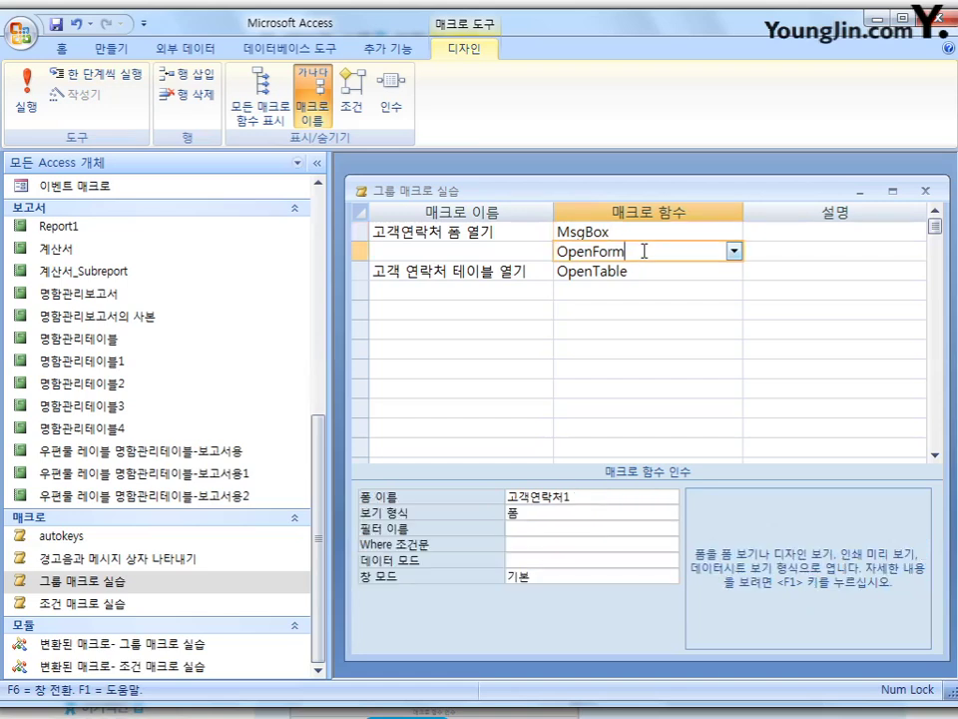
{"action": "left_click", "coordinate": [541, 272]}
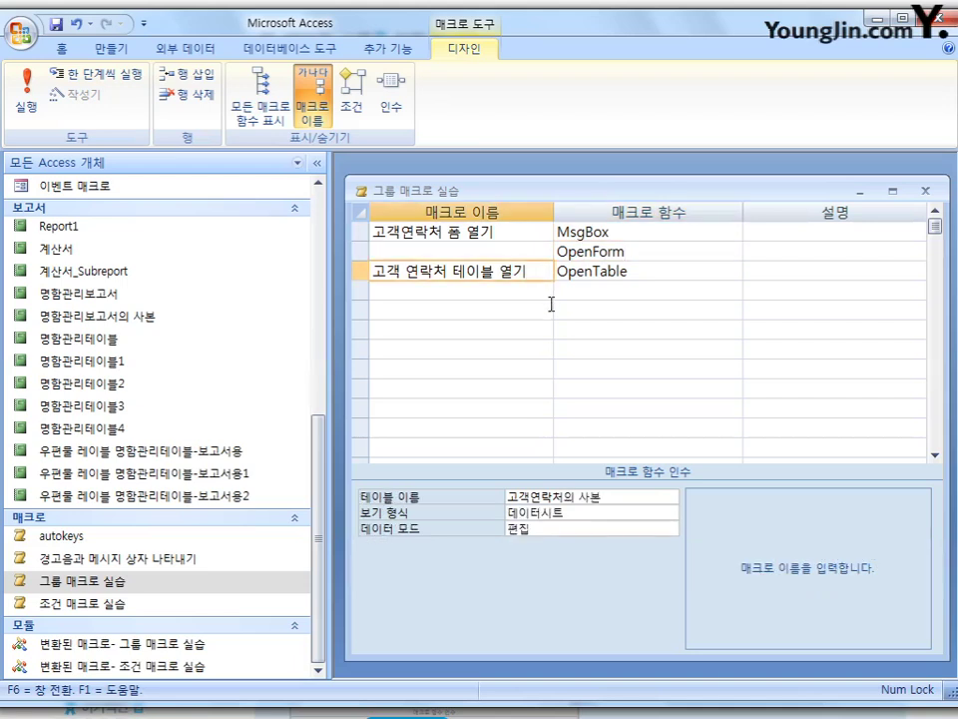
Run the macro group 그룹 매크로 실습, dismiss its message box, and close the opened 고객연락처1 form and the macro design window
{"action": "left_click", "coordinate": [648, 270]}
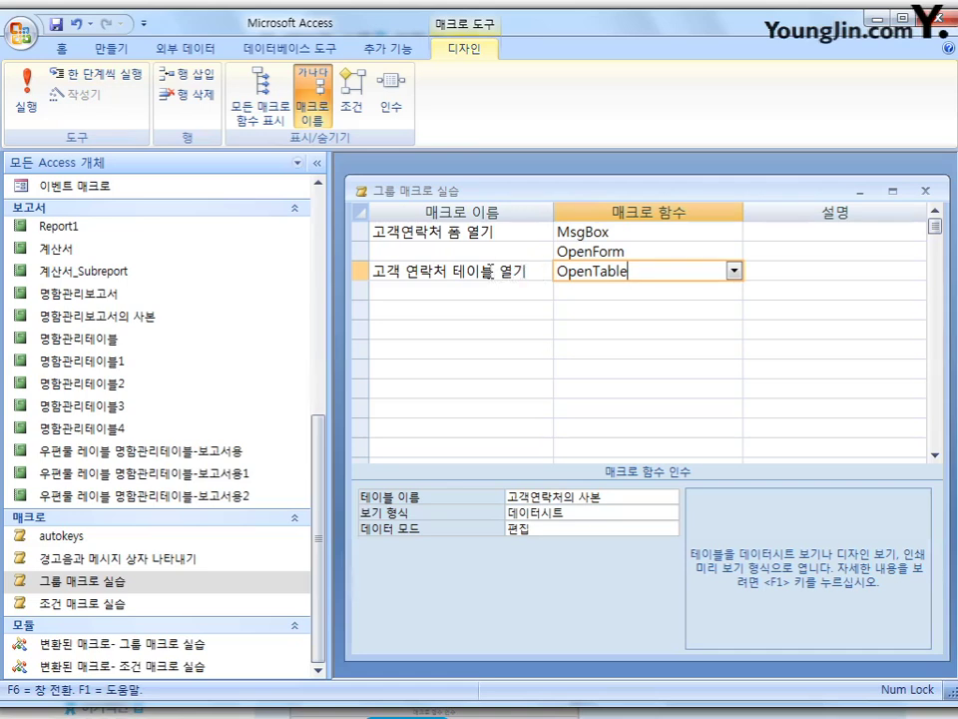
{"action": "left_click", "coordinate": [27, 95]}
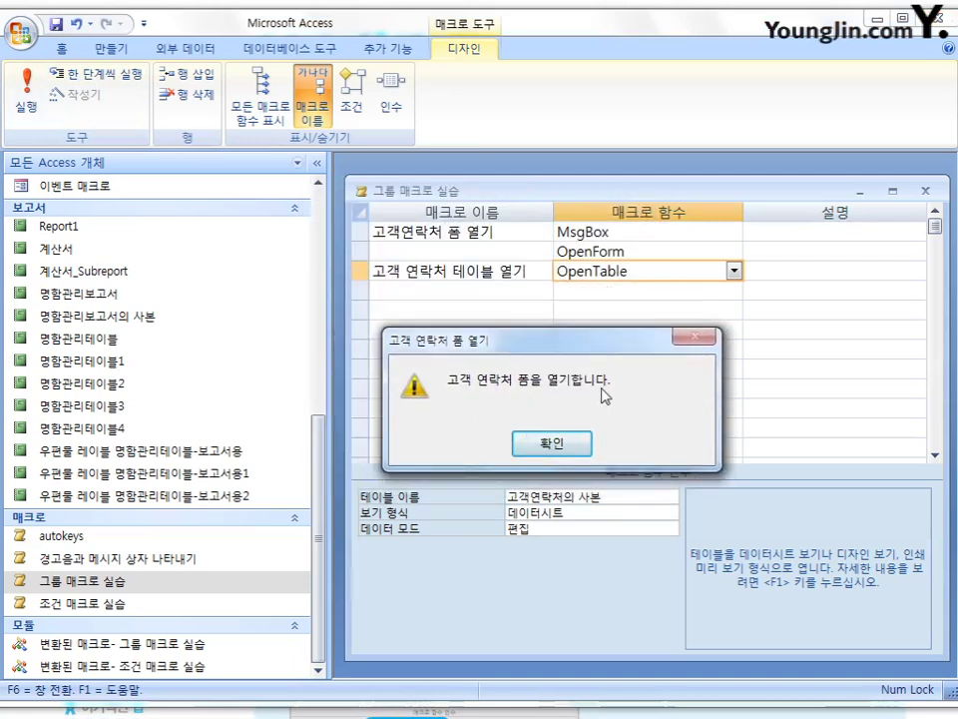
{"action": "left_click", "coordinate": [554, 444]}
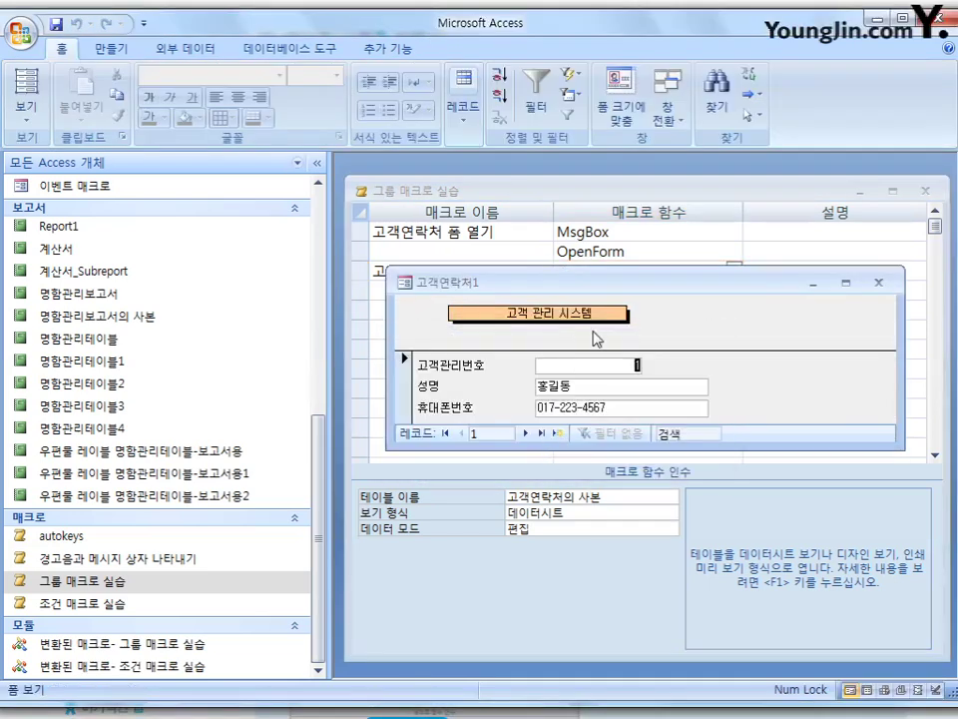
{"action": "left_click", "coordinate": [879, 285]}
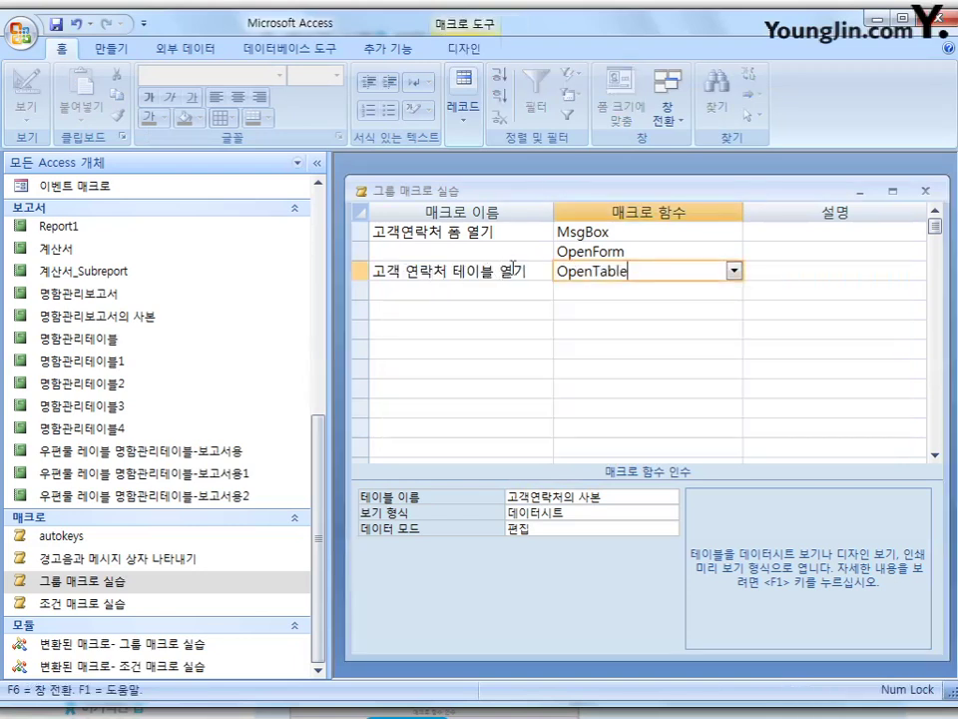
{"action": "left_click", "coordinate": [926, 190]}
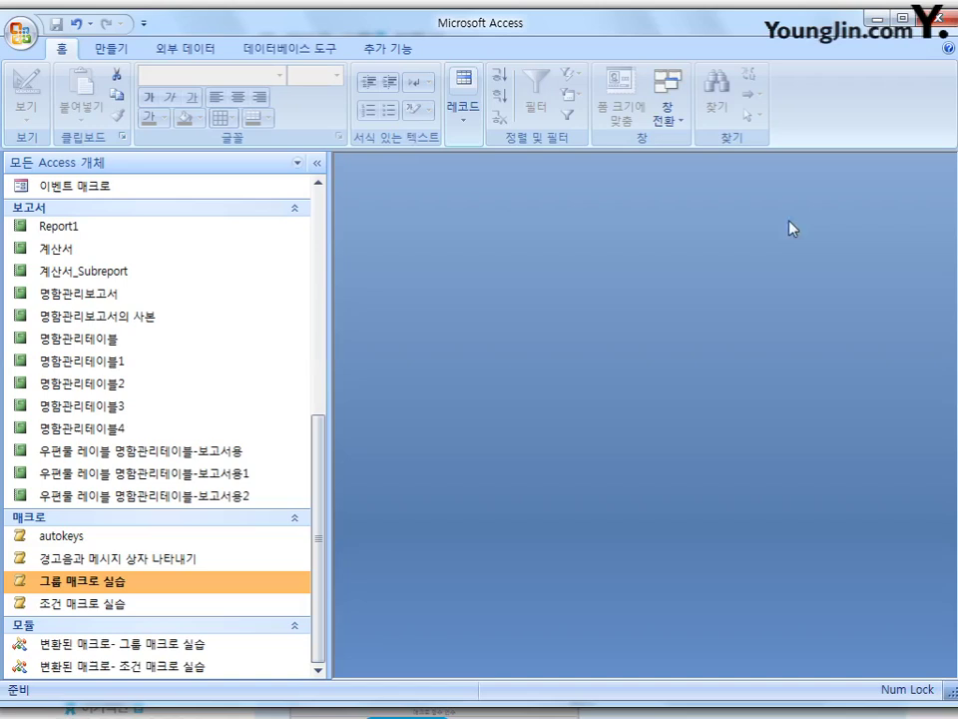
Run only the 고객 연락처 테이블 열기 macro from the group 그룹 매크로 실습, choosing it by name
{"action": "left_click", "coordinate": [277, 50]}
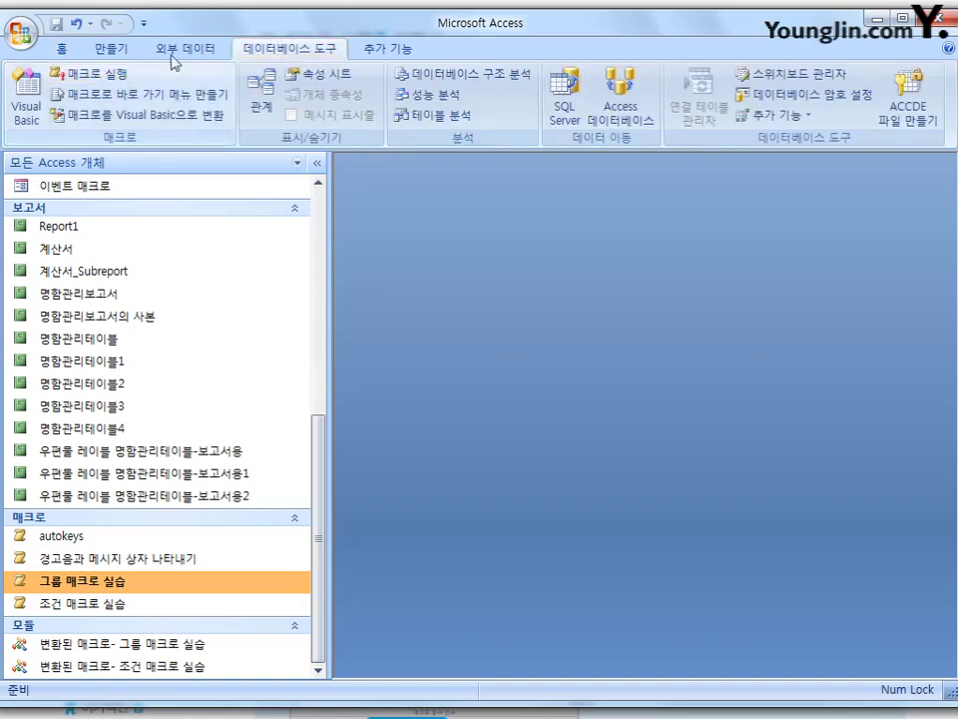
{"action": "left_click_drag", "start_coordinate": [263, 30], "coordinate": [274, 26]}
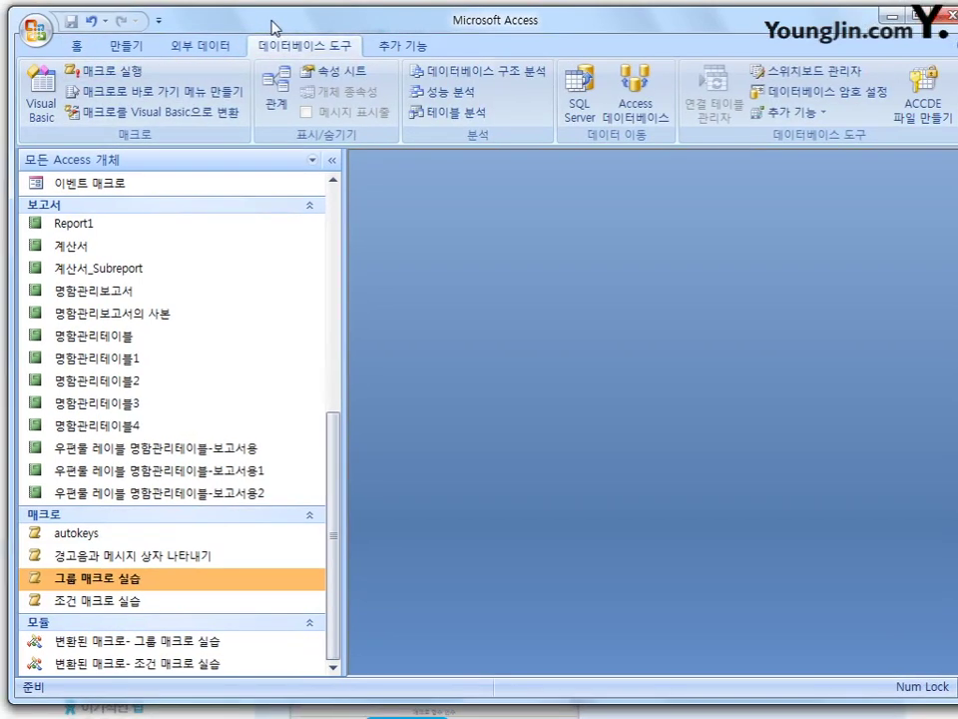
{"action": "left_click", "coordinate": [76, 70]}
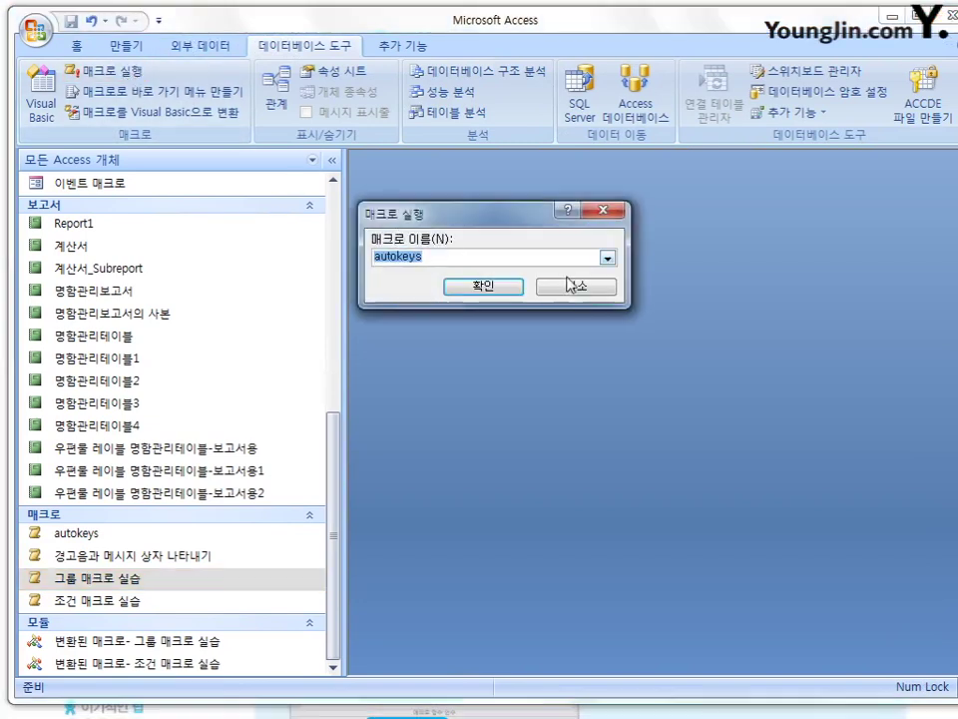
{"action": "left_click", "coordinate": [606, 258]}
{"action": "left_click_drag", "start_coordinate": [609, 312], "coordinate": [611, 333]}
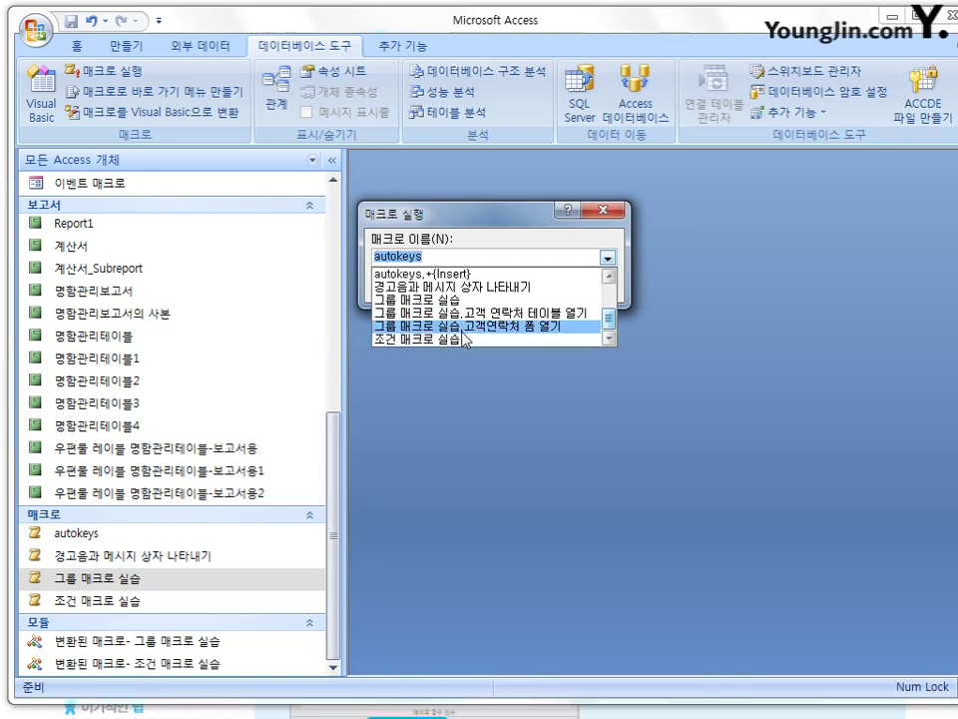
{"action": "left_click", "coordinate": [572, 318]}
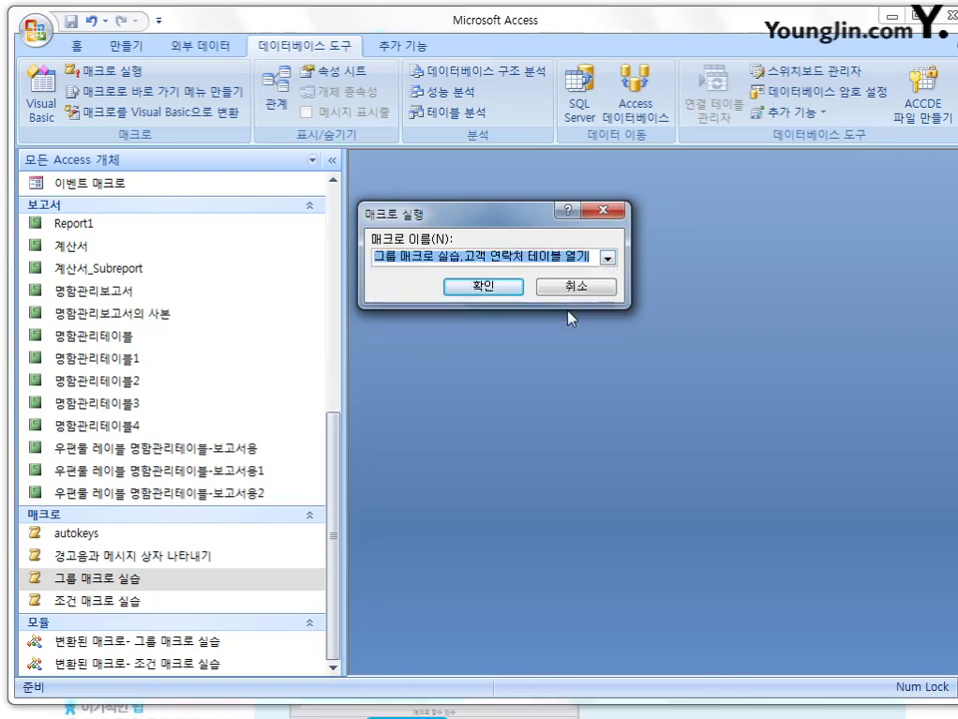
{"action": "left_click", "coordinate": [503, 285]}
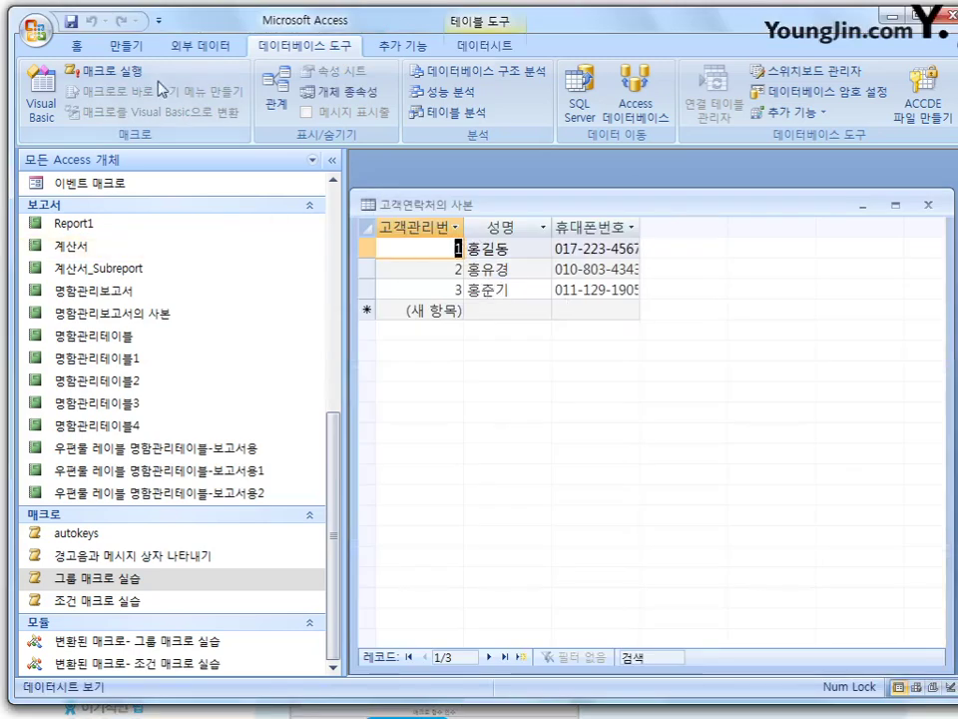
Run the group's 고객연락처 폼 열기 macro by name, dismiss its message box, and close the opened table and form
{"action": "left_click", "coordinate": [103, 70]}
{"action": "left_click", "coordinate": [607, 258]}
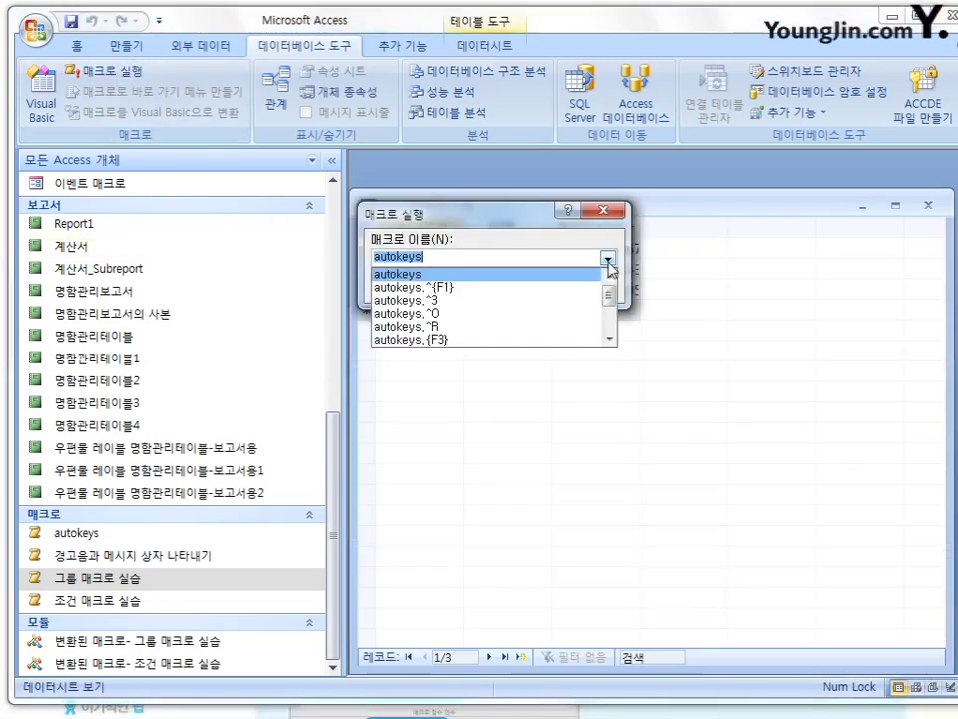
{"action": "scroll", "coordinate": [608, 303], "scroll_direction": "down", "scroll_amount": 3}
{"action": "left_click", "coordinate": [550, 325]}
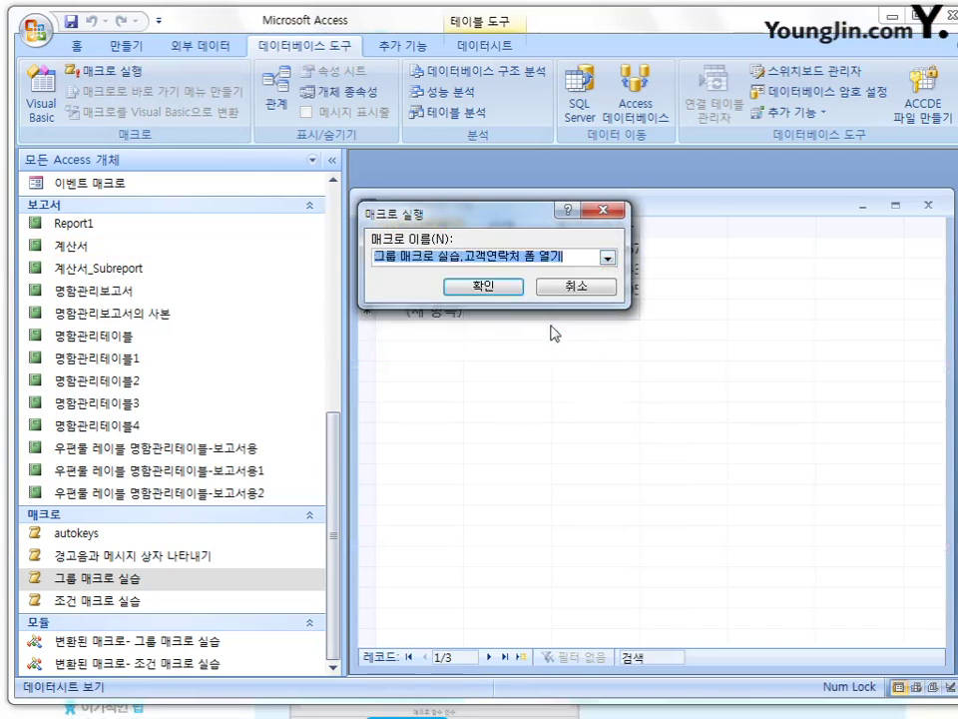
{"action": "left_click", "coordinate": [509, 289]}
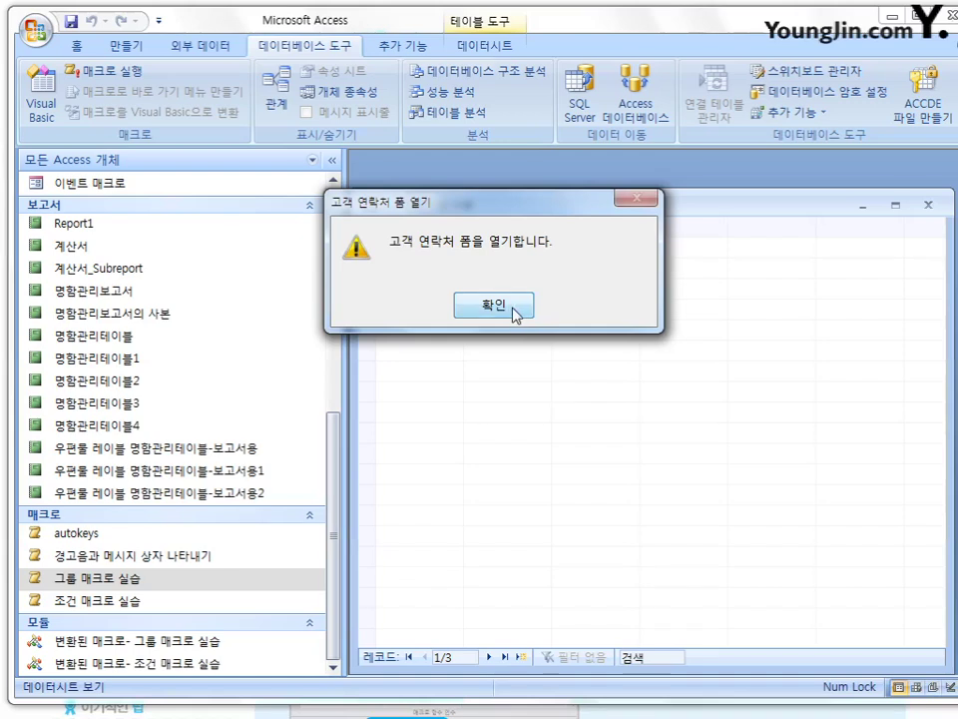
{"action": "left_click", "coordinate": [516, 308]}
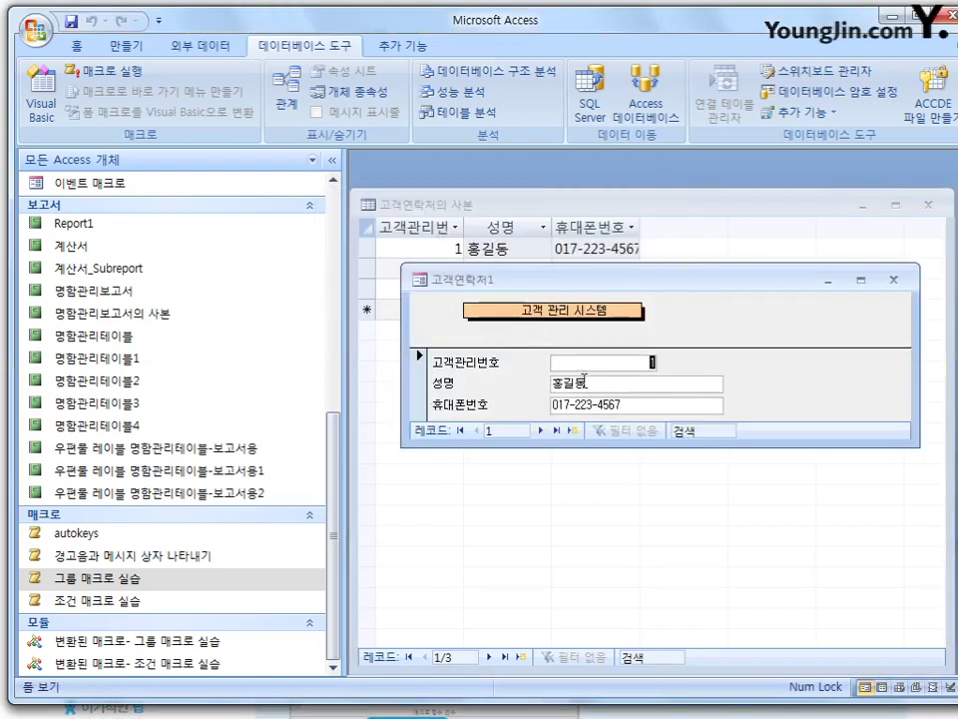
{"action": "left_click", "coordinate": [927, 205]}
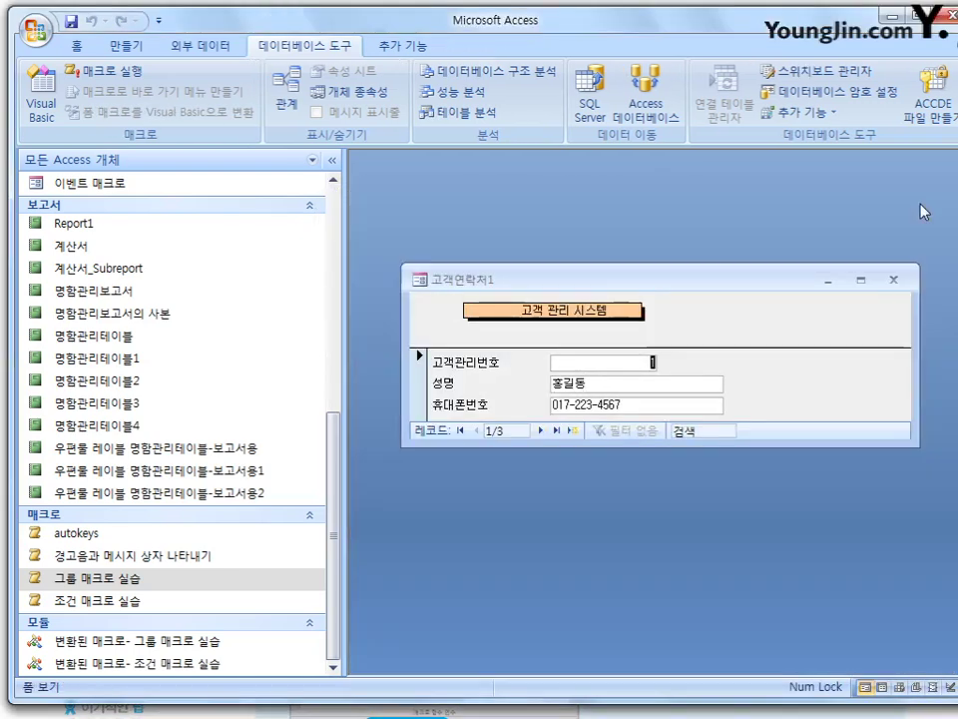
{"action": "left_click", "coordinate": [895, 280]}
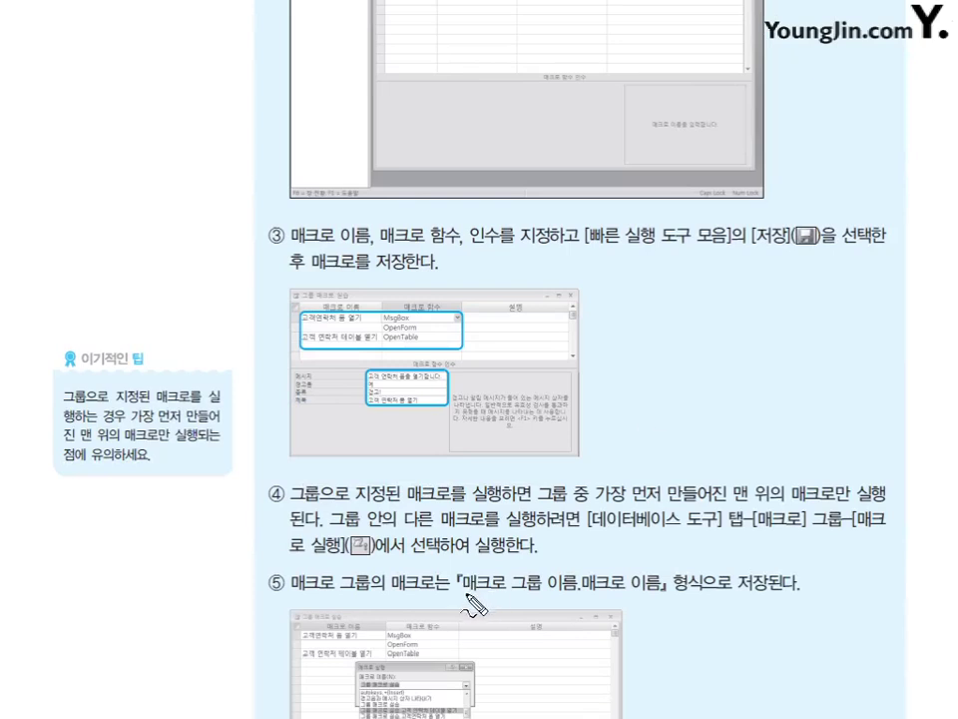
In the textbook, mark the 매크로 그룹 이름.매크로 이름 naming format, clear the marks, and read on to section 3) 조건이 입력된 매크로 만들기
{"action": "left_click_drag", "start_coordinate": [461, 592], "coordinate": [660, 587]}
{"action": "mouse_move", "coordinate": [452, 578]}
{"action": "left_mouse_down"}
{"action": "mouse_move", "coordinate": [455, 560]}
{"action": "mouse_move", "coordinate": [472, 561]}
{"action": "mouse_move", "coordinate": [462, 550]}
{"action": "left_mouse_up"}
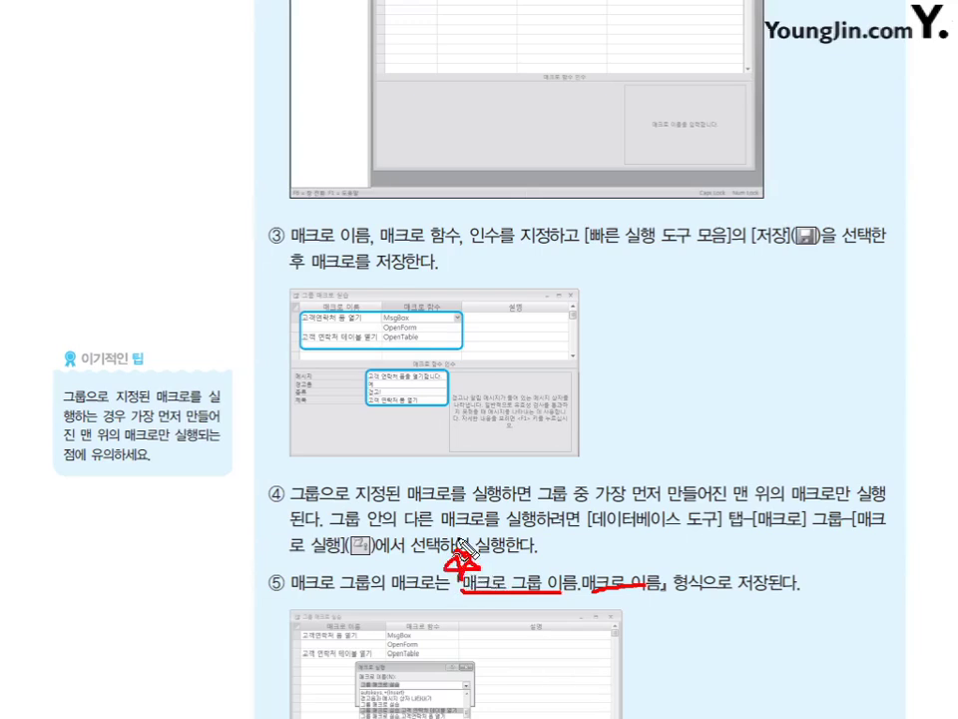
{"action": "key", "text": "Escape"}
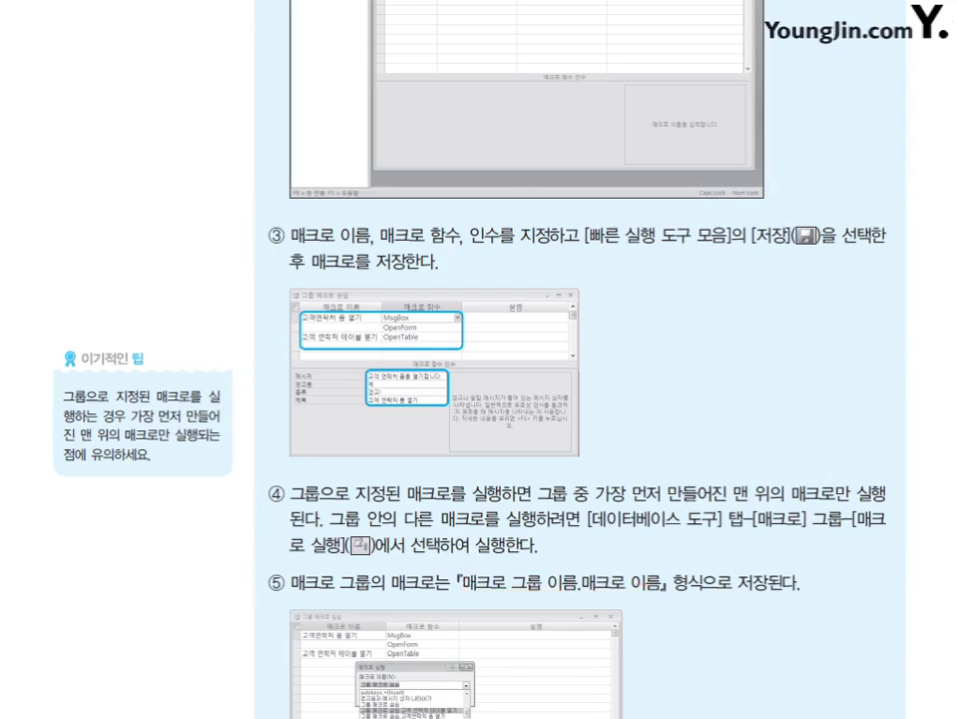
{"action": "scroll", "coordinate": [479, 399], "scroll_direction": "down", "scroll_amount": 10}
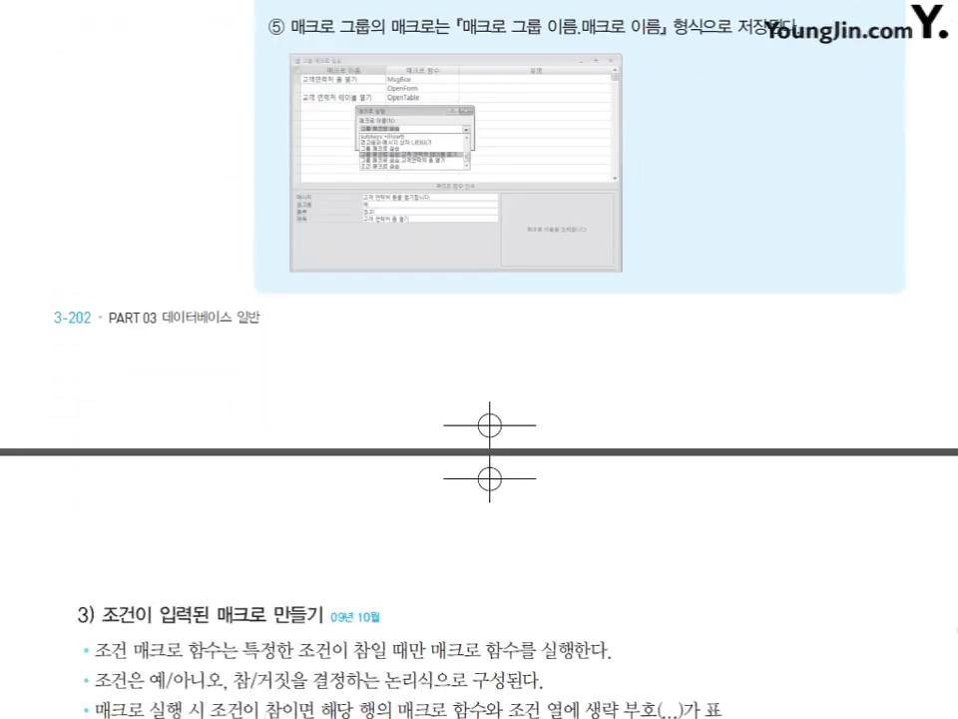
{"action": "scroll", "coordinate": [479, 399], "scroll_direction": "down", "scroll_amount": 3}
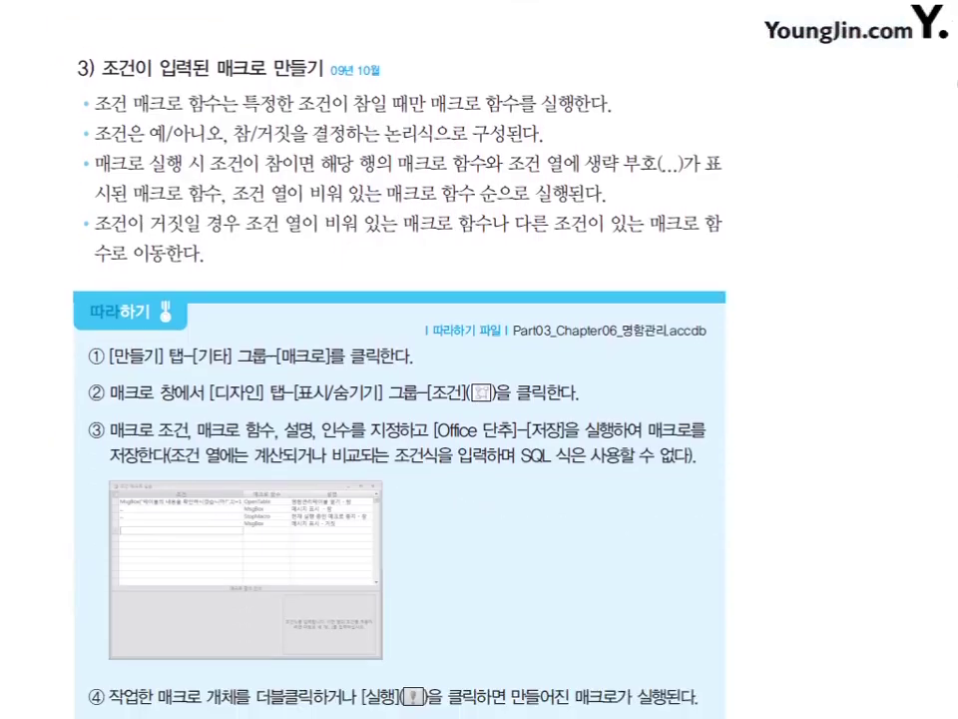